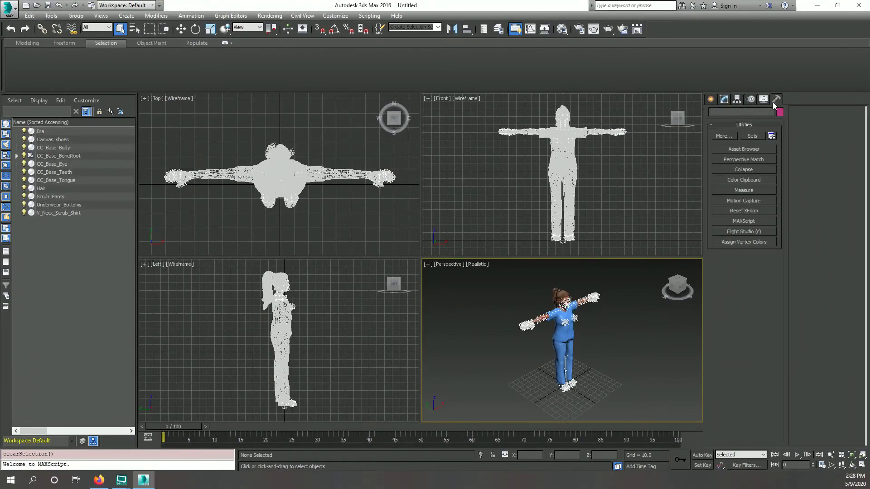
Hide all helper objects and maximize the perspective viewport around the character.
left_click(764, 99)
left_click(715, 222)
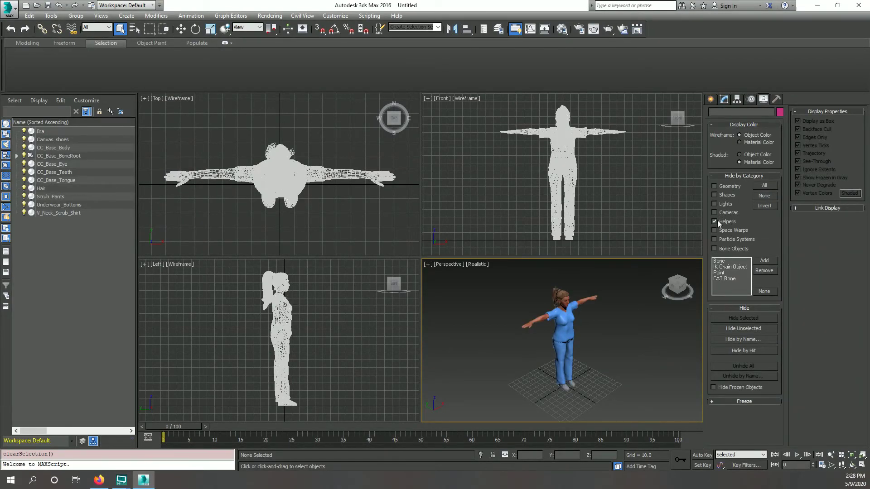
scroll(589, 339, "up", 3)
key("alt+w")
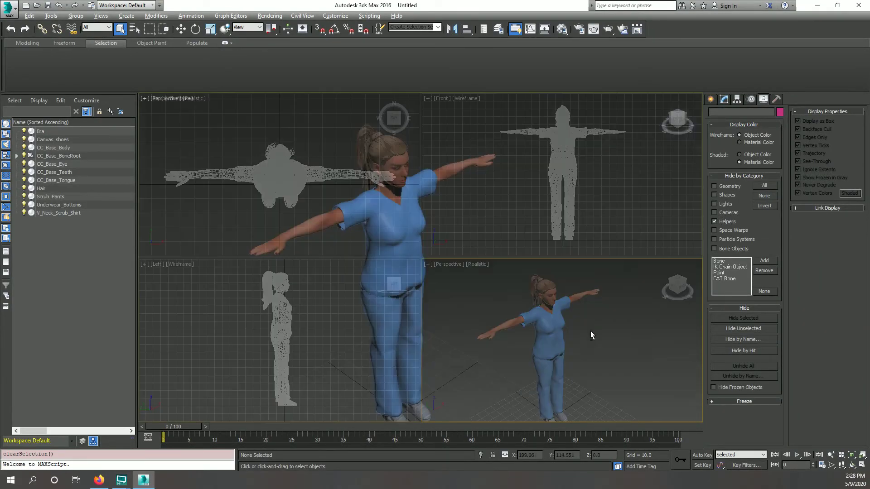
middle_click_drag(526, 294, 520, 268, "alt")
scroll(518, 263, "down", 1)
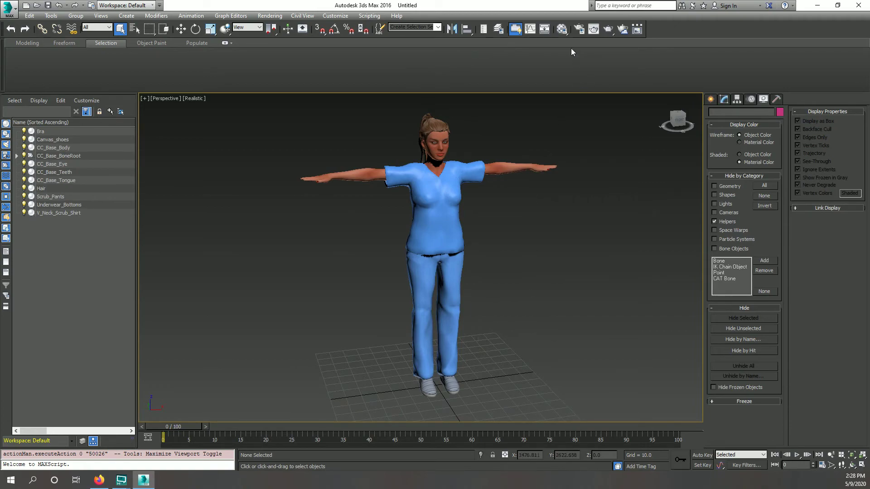
Turn on angle snapping and open the Schematic View of the bone hierarchy.
left_click(334, 29)
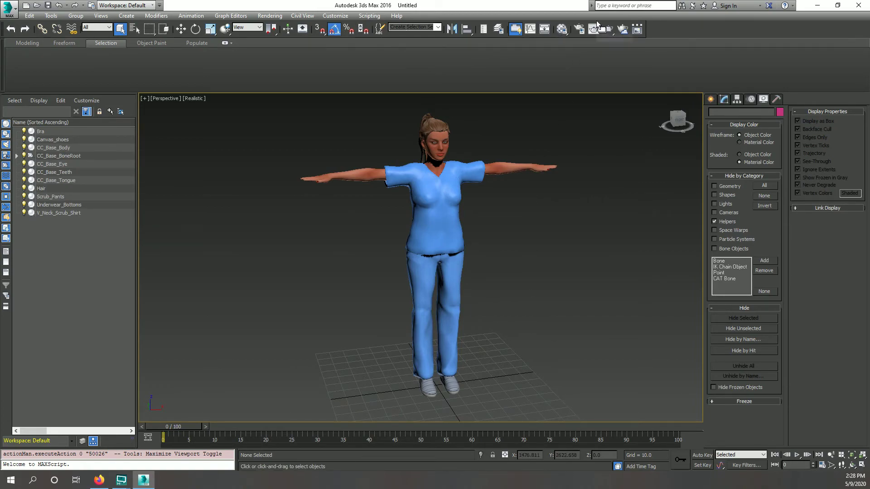
middle_click_drag(364, 200, 643, 154, "alt")
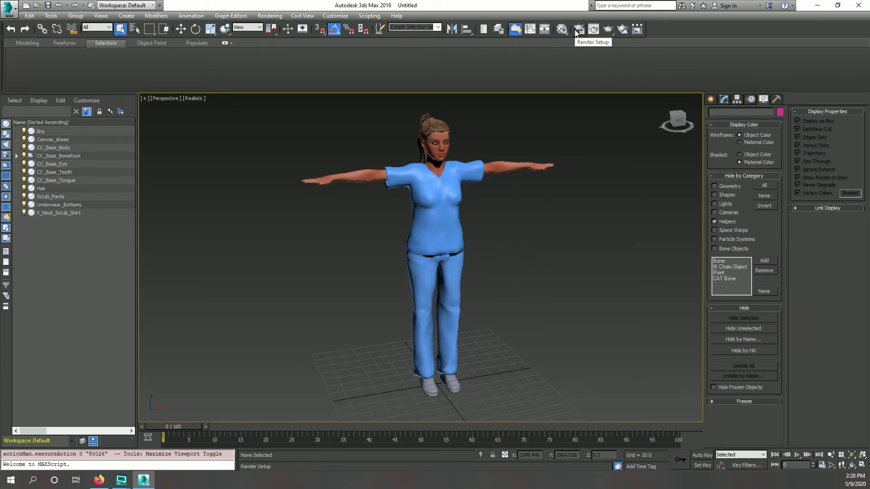
left_click(545, 29)
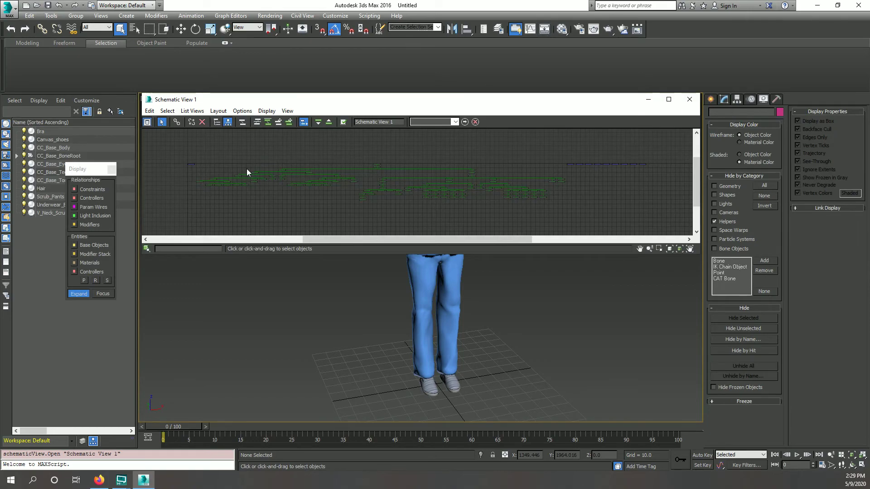
left_click_drag(142, 95, 405, 80)
scroll(517, 172, "up", 5)
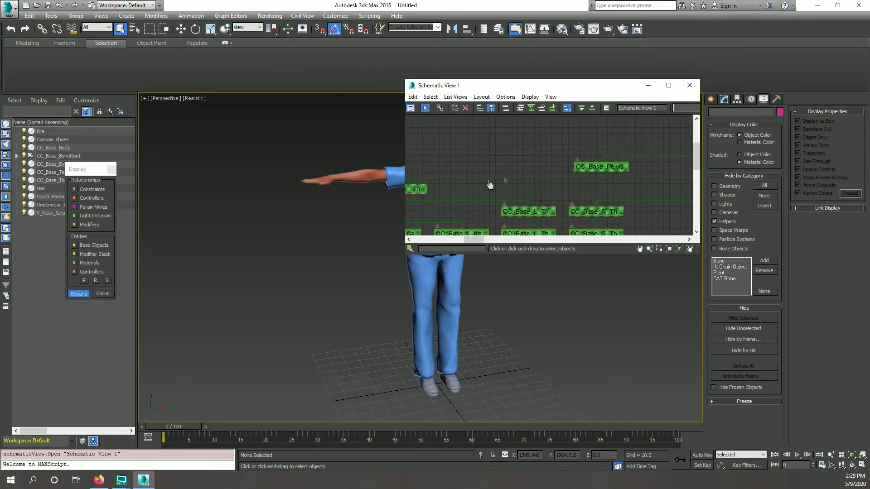
Bend the left leg slightly by rotating CC_Base_L_Calf backward and CC_Base_L_Foot by -20 degrees about X.
middle_click_drag(489, 185, 646, 178)
middle_click_drag(436, 210, 557, 199)
left_click(552, 197)
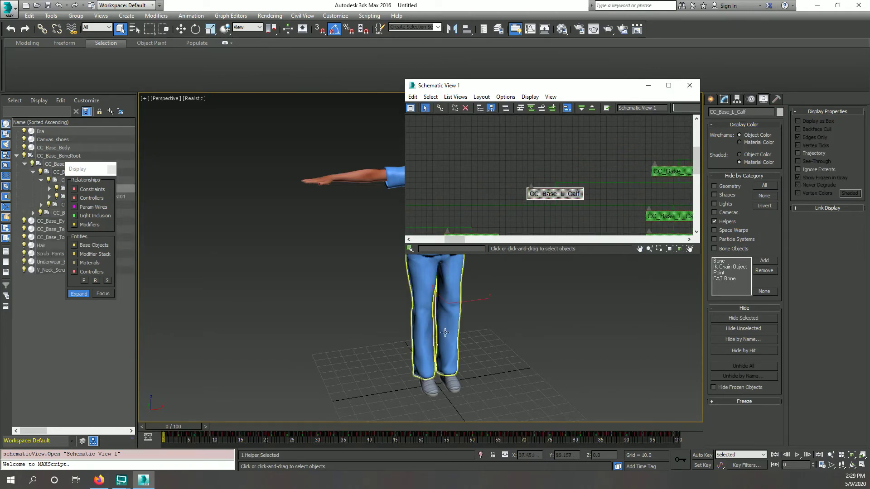
middle_click_drag(514, 365, 422, 358, "alt")
left_click(195, 29)
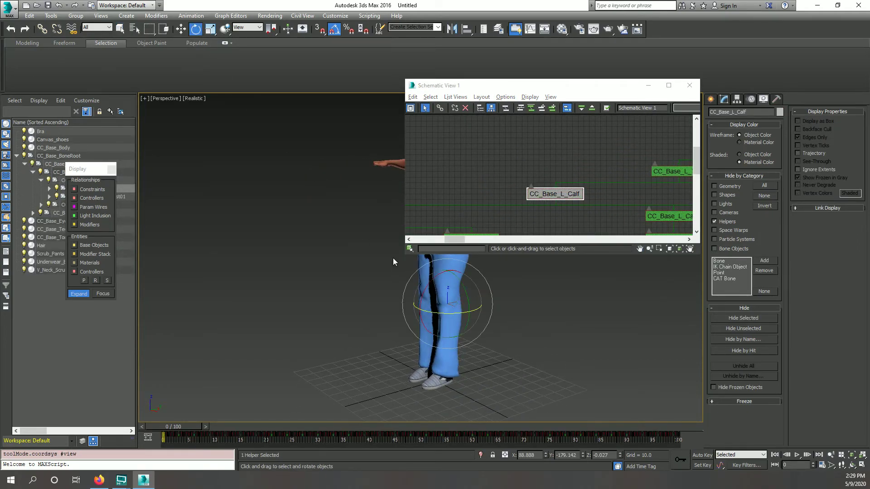
left_click_drag(423, 292, 417, 309)
middle_click_drag(549, 210, 649, 200)
left_click(491, 208)
left_click_drag(449, 343, 464, 323)
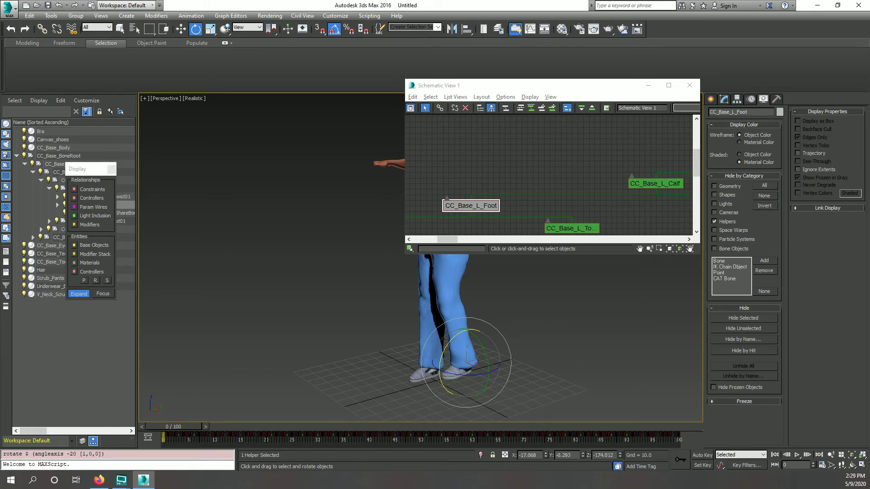
Bend the right leg by rotating CC_Base_R_Calf 20 degrees and CC_Base_R_Foot -20 degrees about X.
middle_click_drag(617, 204, 472, 166)
middle_click_drag(651, 199, 457, 195)
middle_click_drag(575, 185, 491, 202)
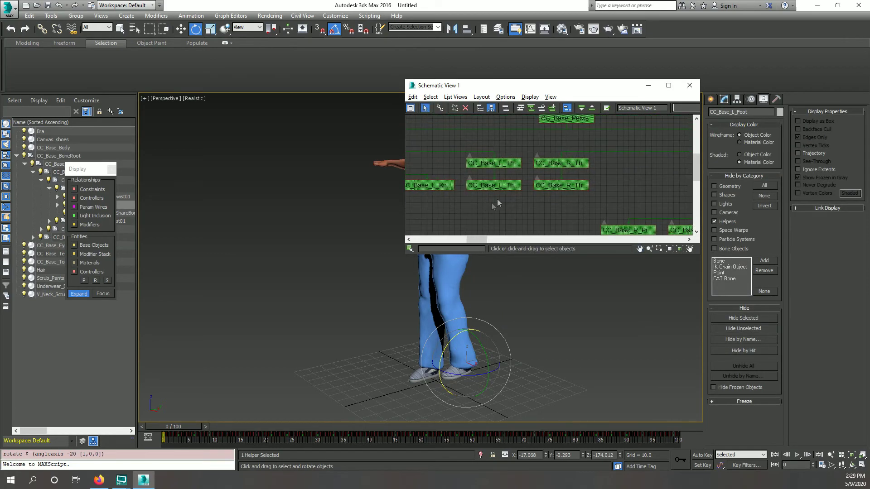
scroll(600, 167, "down", 1)
middle_click_drag(600, 168, 391, 176)
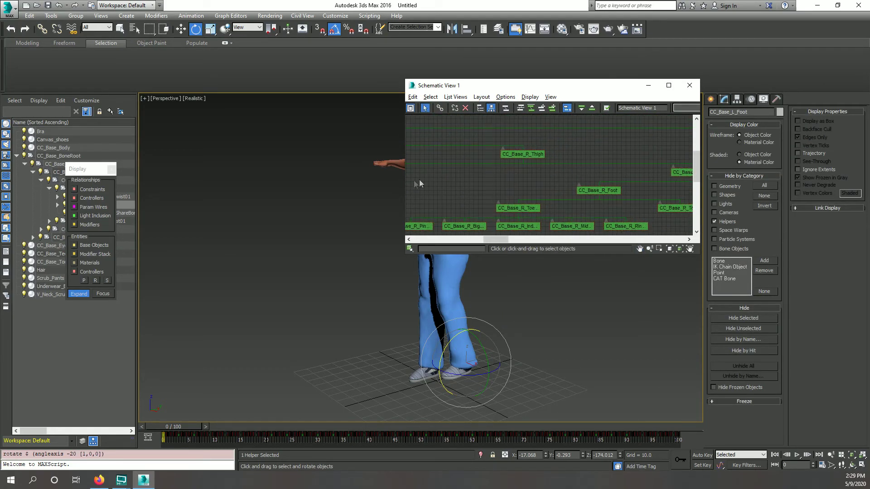
middle_click_drag(612, 175, 510, 175)
left_click(602, 177)
left_click_drag(521, 87, 579, 55)
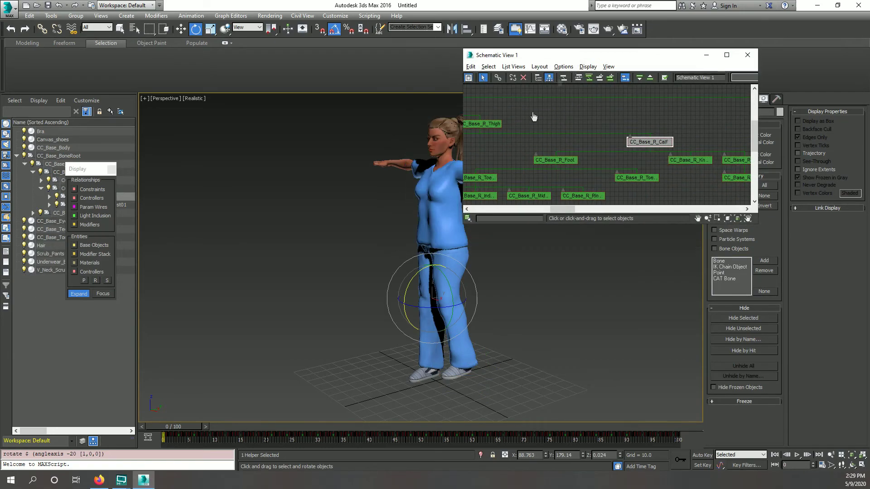
left_click_drag(412, 279, 403, 288)
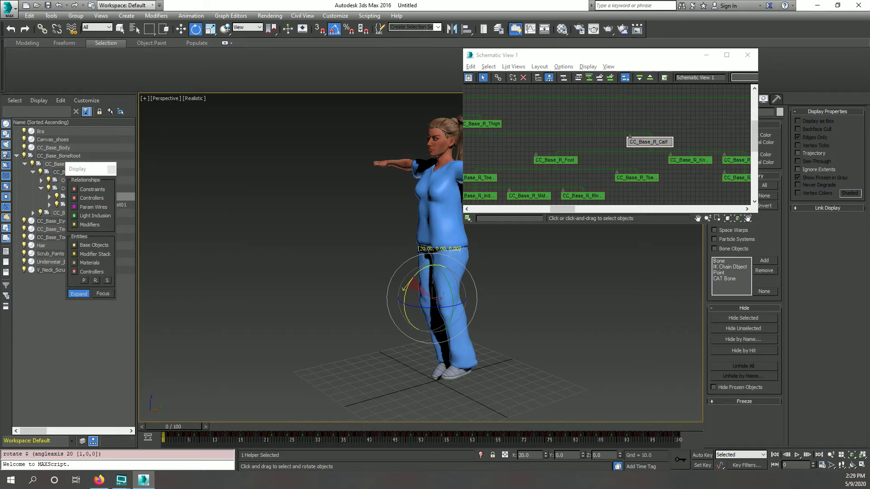
left_click(552, 159)
left_click_drag(434, 336, 441, 321)
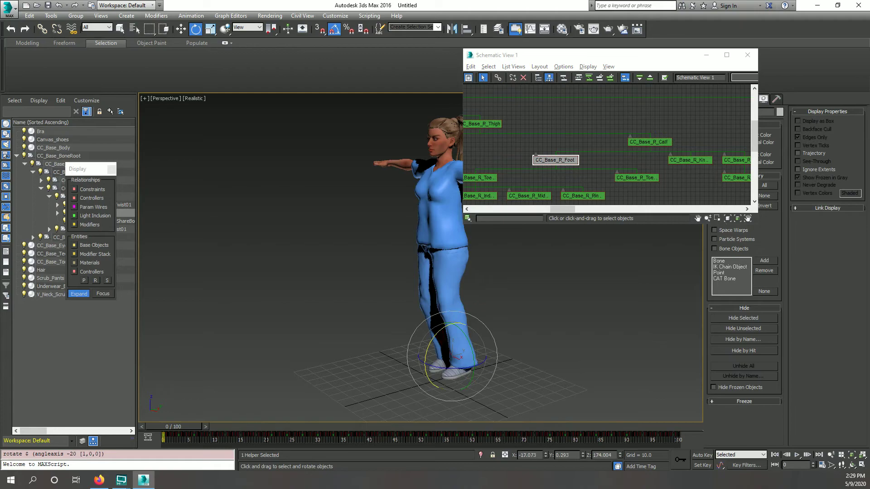
Bend the right elbow forward by rotating CC_Base_R_Forearm 20 degrees about Z.
middle_click_drag(685, 183, 637, 182)
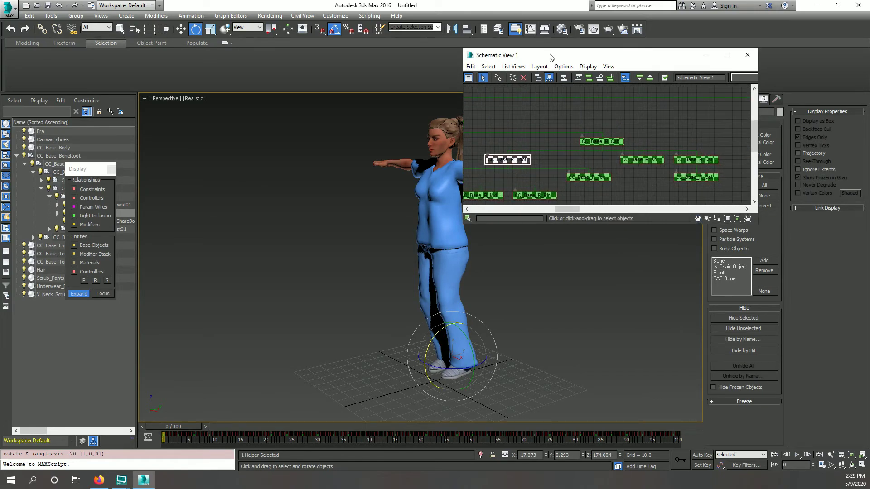
left_click_drag(552, 54, 400, 162)
middle_click_drag(497, 241, 324, 253)
mouse_move(486, 238)
middle_mouse_down()
mouse_move(328, 236)
mouse_move(369, 234)
mouse_move(336, 240)
middle_mouse_up()
scroll(535, 254, "up", 3)
scroll(523, 256, "down", 1)
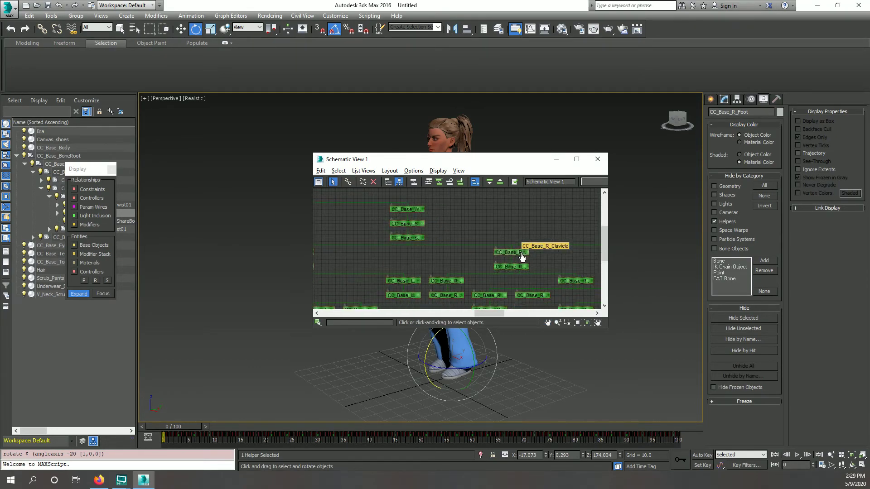
left_click(567, 285)
left_click_drag(453, 159, 550, 219)
scroll(295, 184, "up", 4)
middle_click_drag(295, 185, 369, 216, "alt")
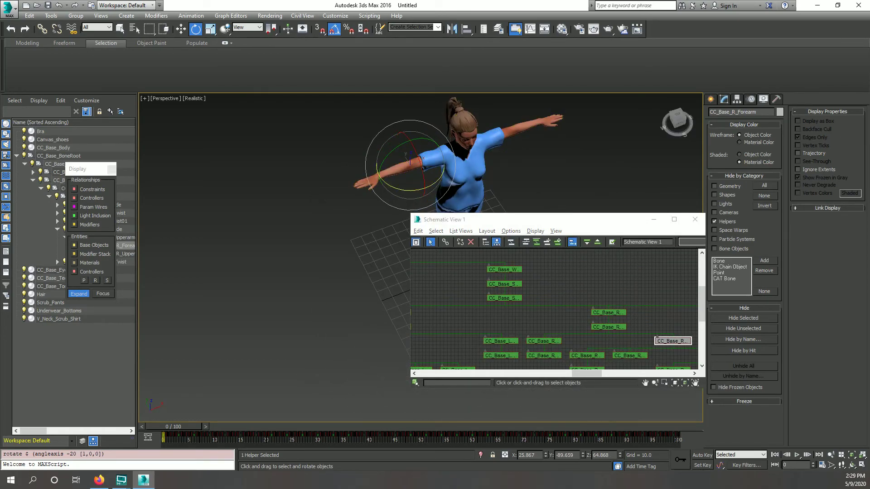
left_click_drag(395, 196, 413, 190)
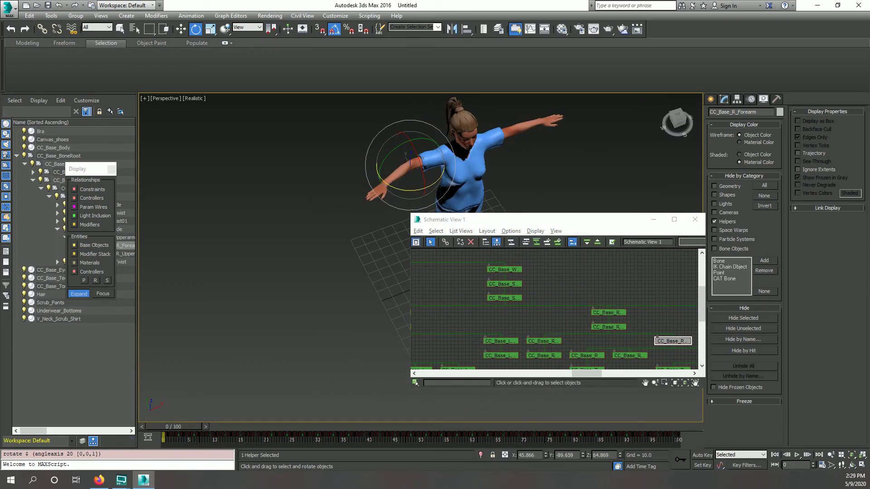
Bend the left elbow by rotating CC_Base_L_Forearm 20 degrees about X in the Local coordinate system.
middle_click_drag(505, 306, 535, 275)
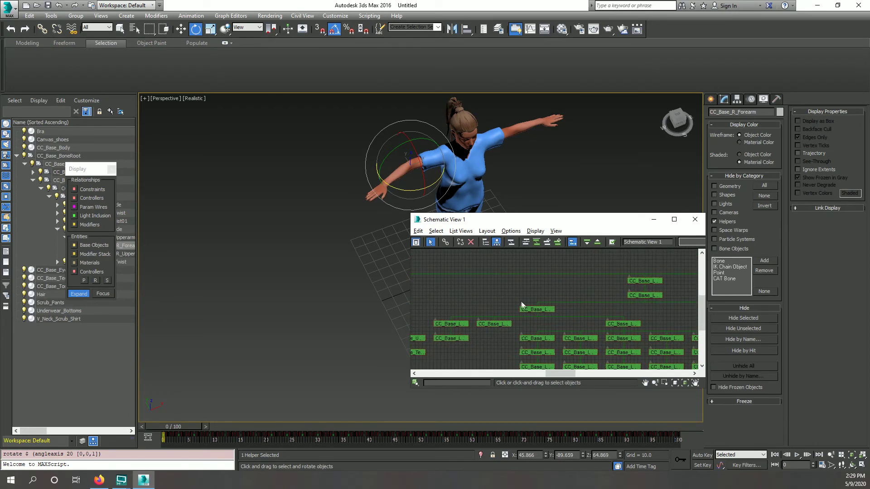
left_click(529, 311)
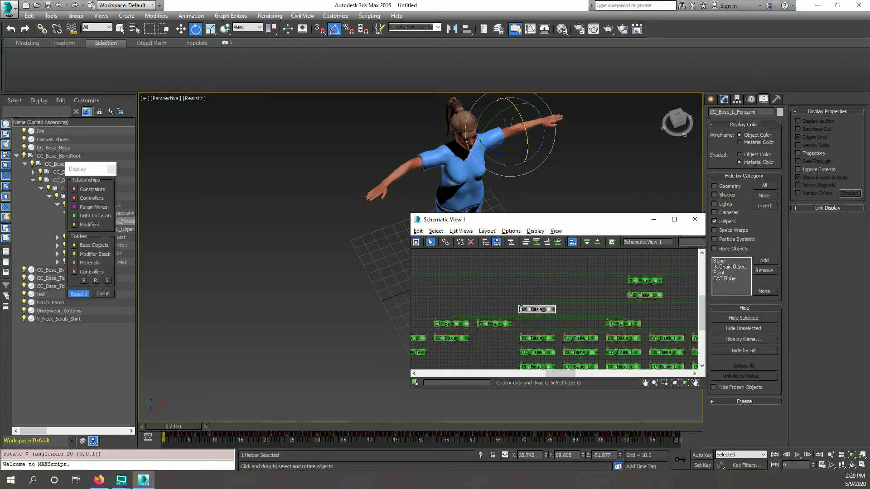
left_click(248, 28)
left_click(240, 59)
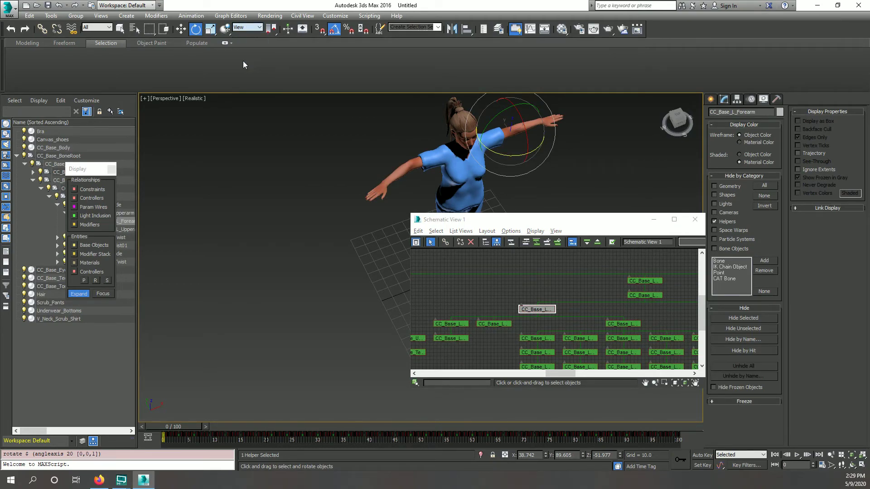
left_click_drag(509, 156, 488, 154)
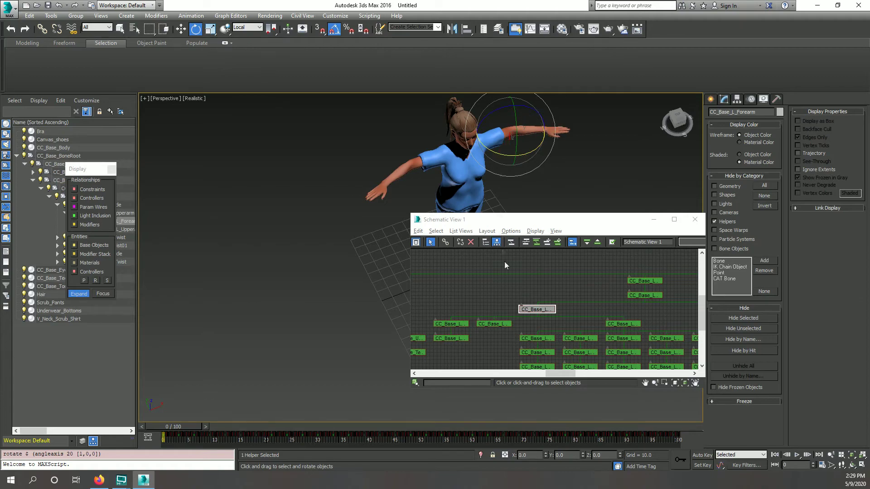
Clear the bone selection, close the Schematic View and look over the posed character.
left_click(507, 284)
middle_click_drag(420, 174, 286, 222, "alt")
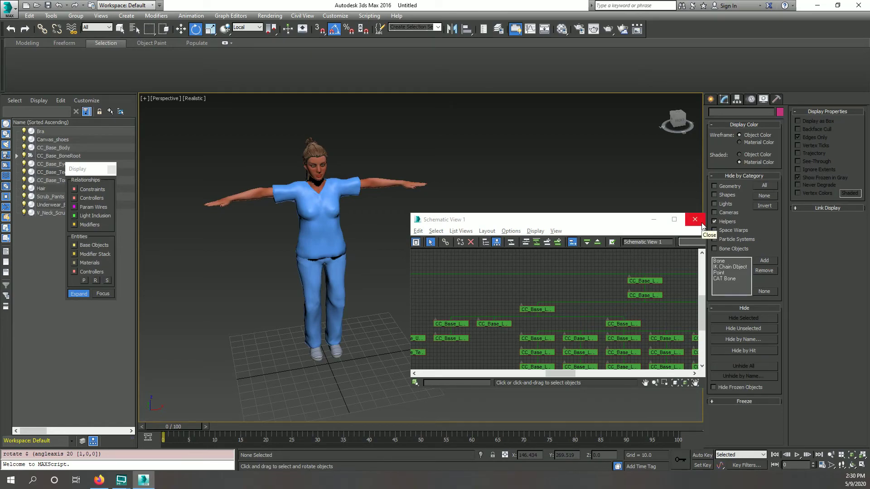
left_click(701, 224)
middle_click_drag(381, 240, 528, 274)
scroll(528, 273, "up", 3)
mouse_move(475, 262)
middle_mouse_down()
mouse_move(459, 255)
mouse_move(491, 259)
middle_mouse_up()
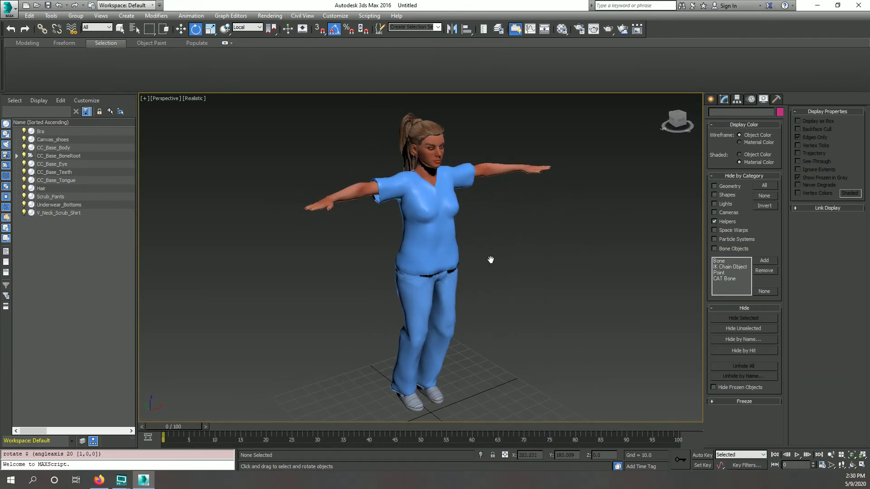
Launch the Biped Rig Creator script and reopen the Schematic View beside its window.
left_click(375, 17)
left_click(381, 92)
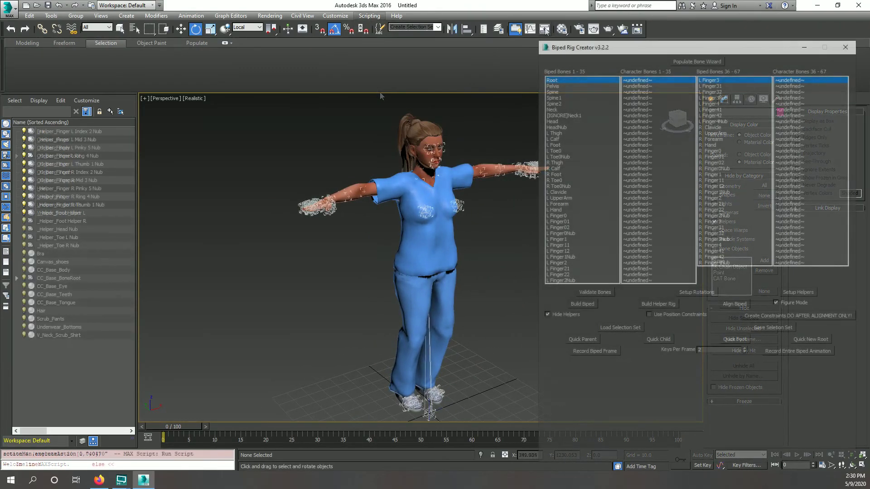
left_click_drag(593, 226, 398, 129)
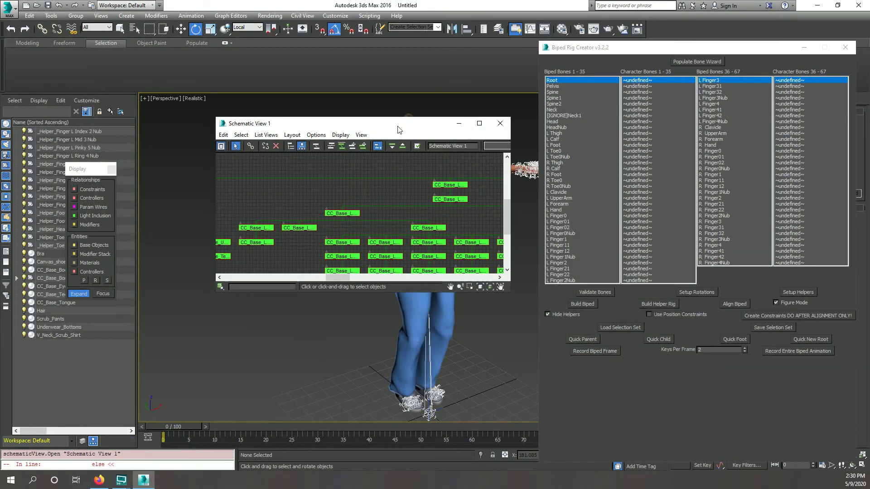
Map CC_Base_BoneRoot to the biped Root and CC_Base_Hip to the biped Pelvis in the Biped Rig Creator.
middle_click_drag(425, 190, 408, 251)
middle_click_drag(260, 229, 431, 229)
scroll(349, 229, "down", 1)
middle_click_drag(247, 215, 352, 225)
scroll(352, 225, "up", 2)
left_click(326, 205)
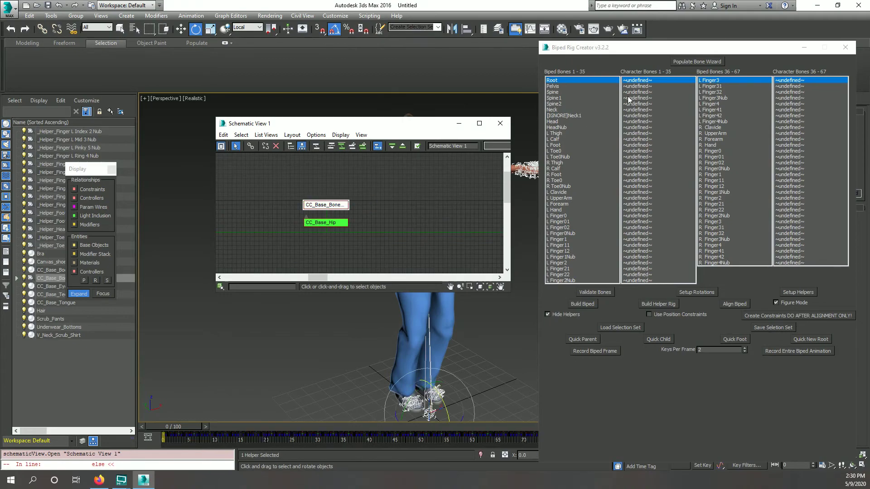
left_click(629, 82)
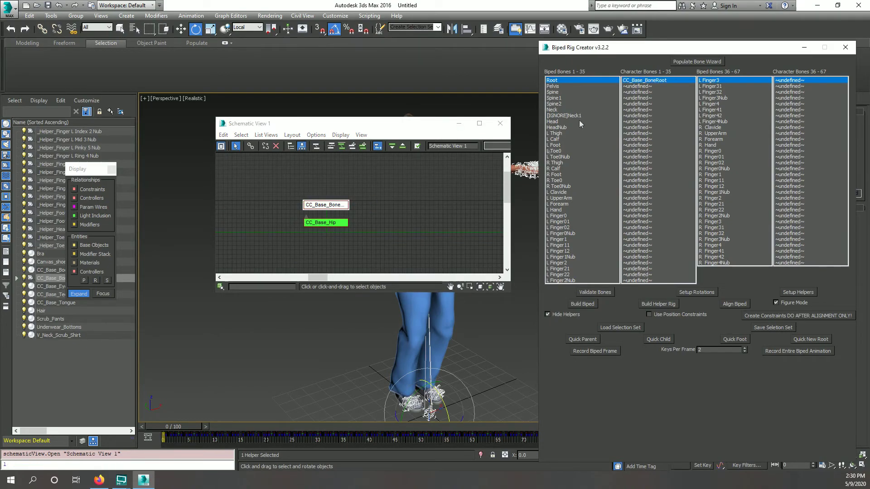
left_click(341, 222)
left_click(638, 87)
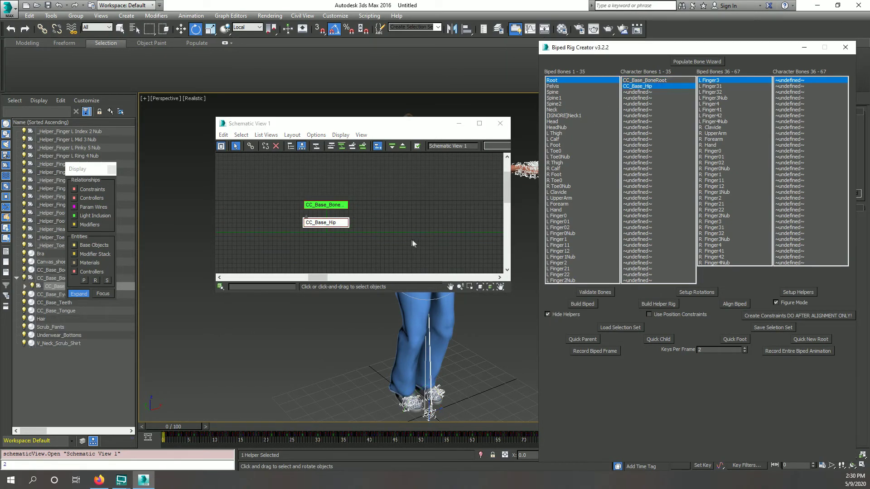
Map CC_Base_Waist, CC_Base_Spine01 and CC_Base_Spine02 to the biped bones Spine, Spine1 and Spine2.
middle_click_drag(480, 263, 272, 200)
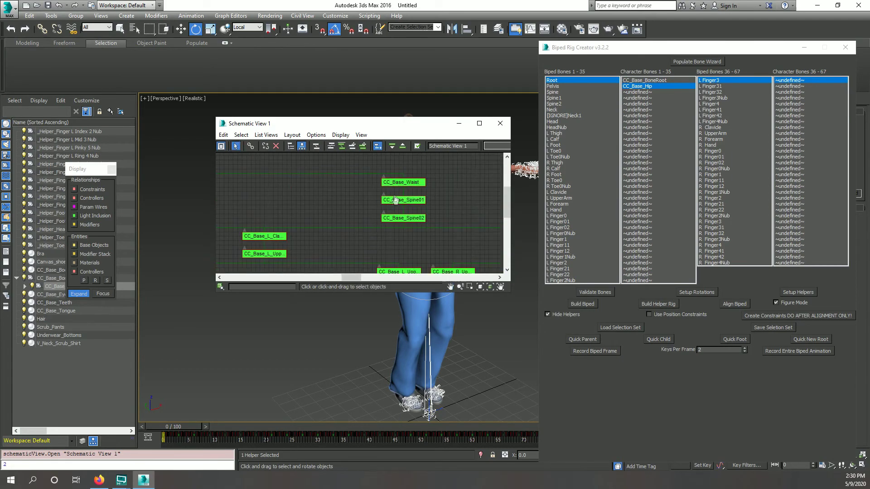
left_click(402, 183)
left_click(632, 93)
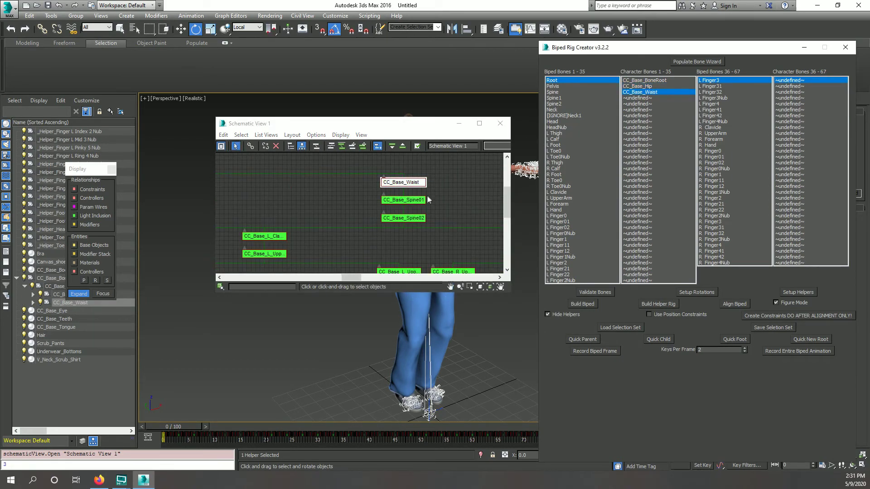
left_click(422, 200)
left_click(635, 98)
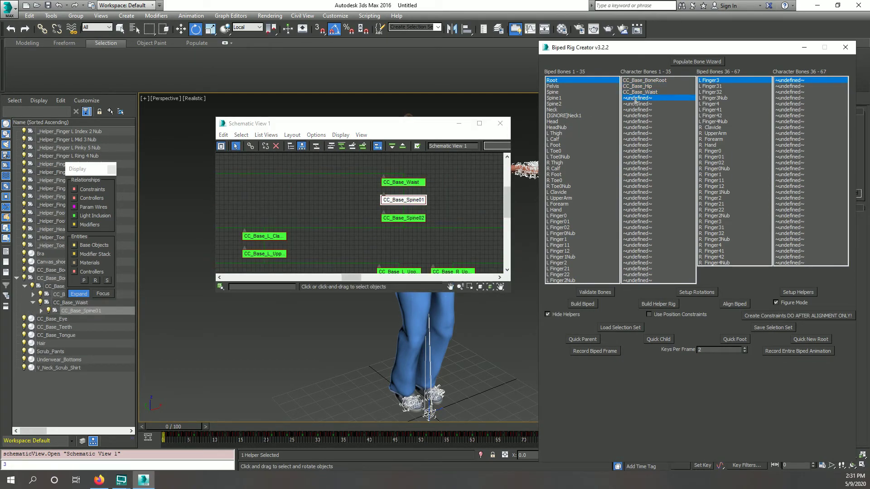
left_click(400, 218)
left_click(629, 104)
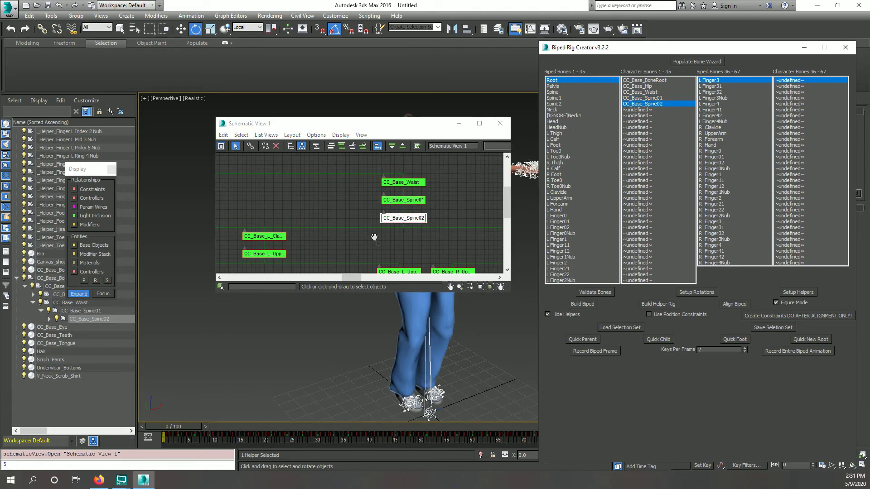
Map CC_Base_NeckTwist01 to the biped Neck and CC_Base_Head to the biped Head in the Biped Rig Creator.
middle_click_drag(374, 237, 240, 199)
scroll(398, 200, "down", 2)
middle_click_drag(441, 219, 231, 221)
middle_click_drag(292, 204, 499, 198)
middle_click_drag(303, 222, 443, 218)
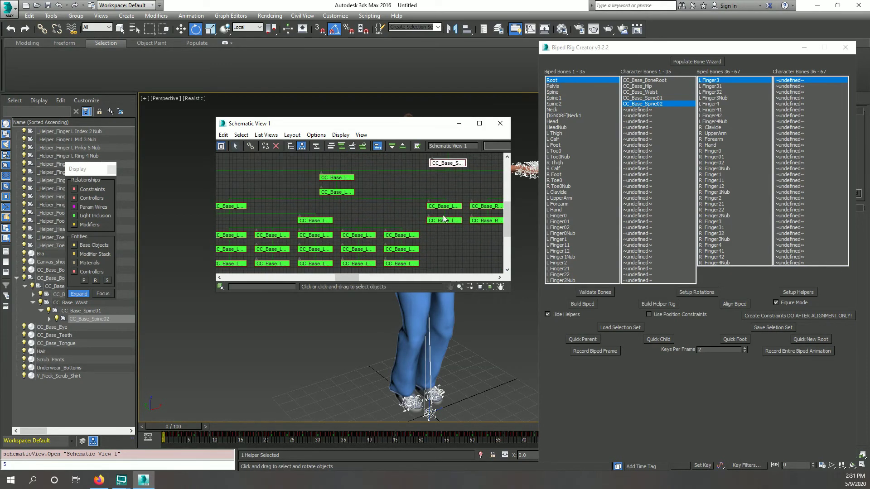
scroll(444, 219, "down", 3)
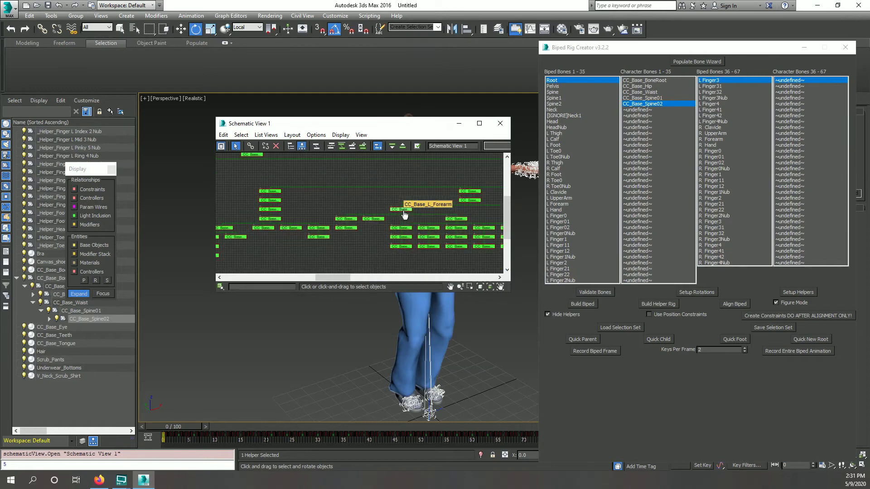
middle_click_drag(405, 214, 459, 209)
left_click(324, 185)
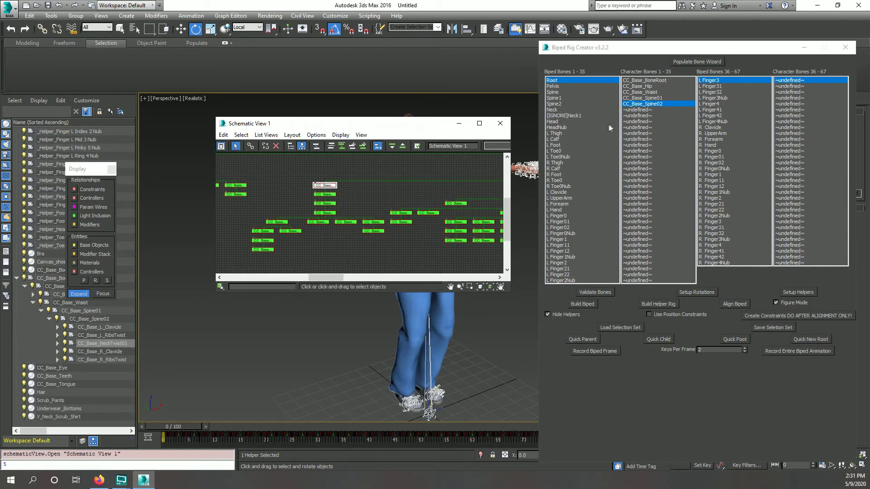
left_click(635, 111)
left_click(324, 203)
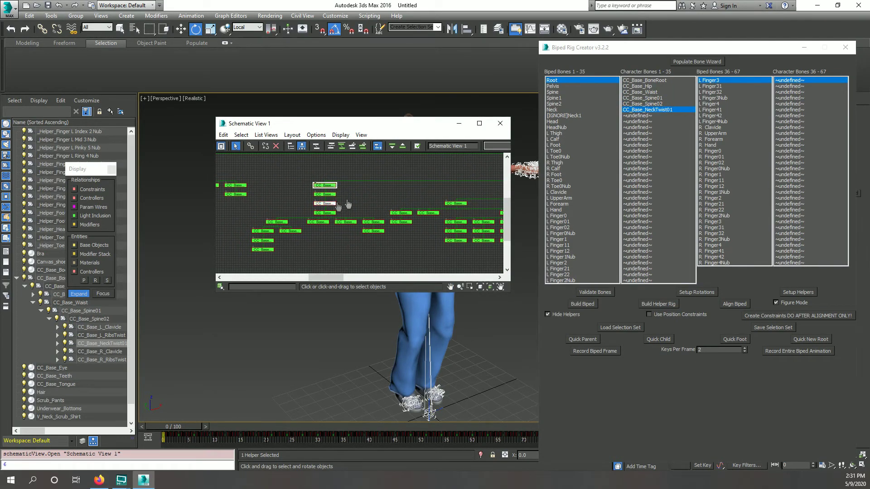
left_click(642, 122)
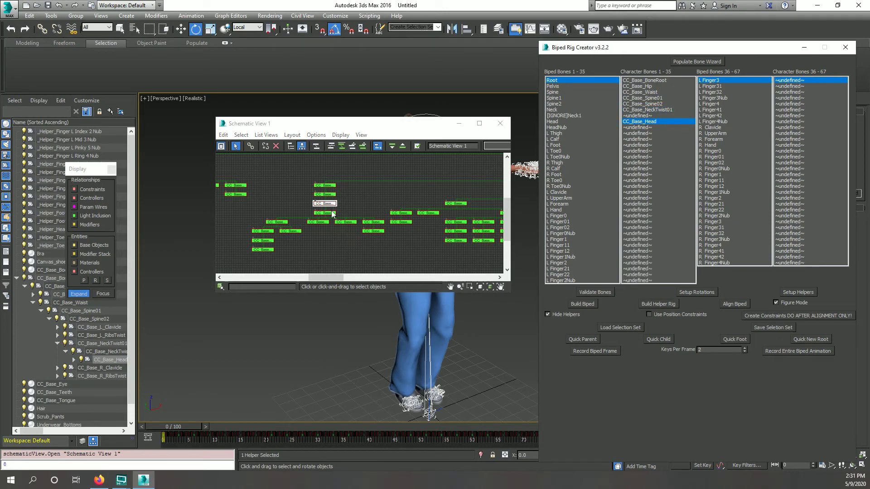
Find CC_Base_L_Thigh in the Schematic View and map it to the biped bone L Thigh.
scroll(331, 218, "up", 2)
scroll(331, 218, "down", 3)
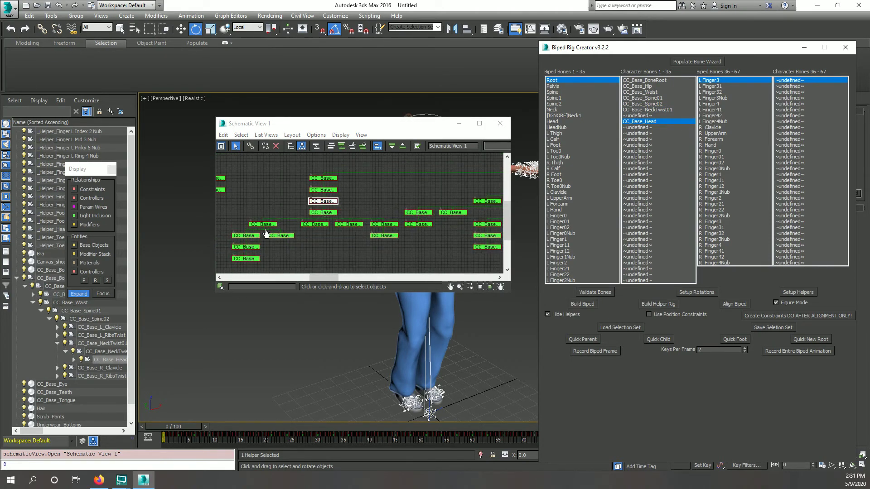
middle_click_drag(331, 219, 364, 214)
scroll(367, 208, "up", 4)
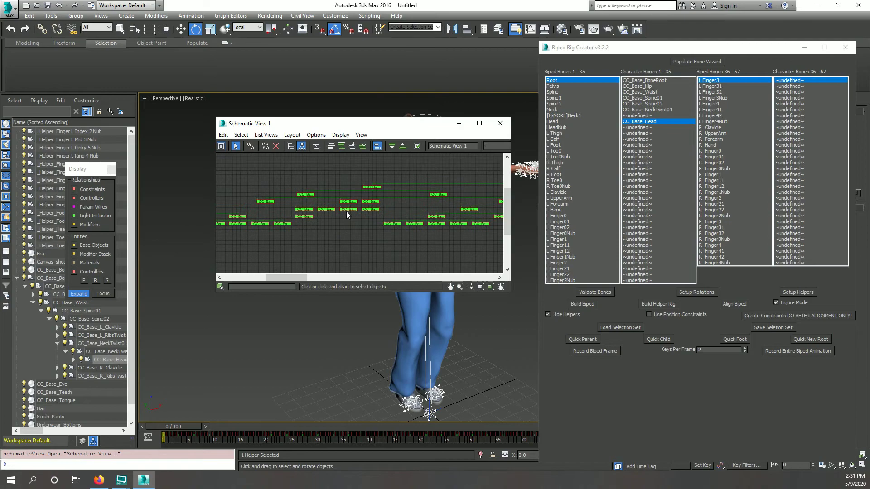
scroll(372, 197, "down", 3)
middle_click_drag(270, 231, 400, 233)
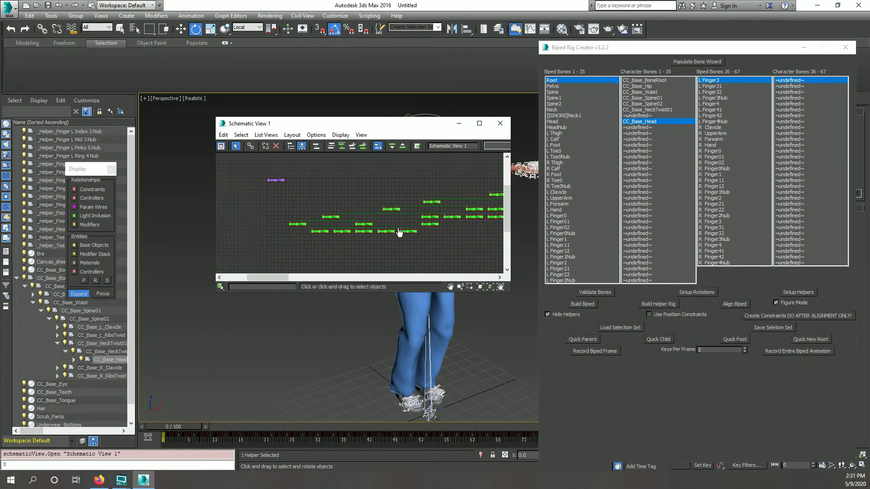
scroll(387, 206, "up", 3)
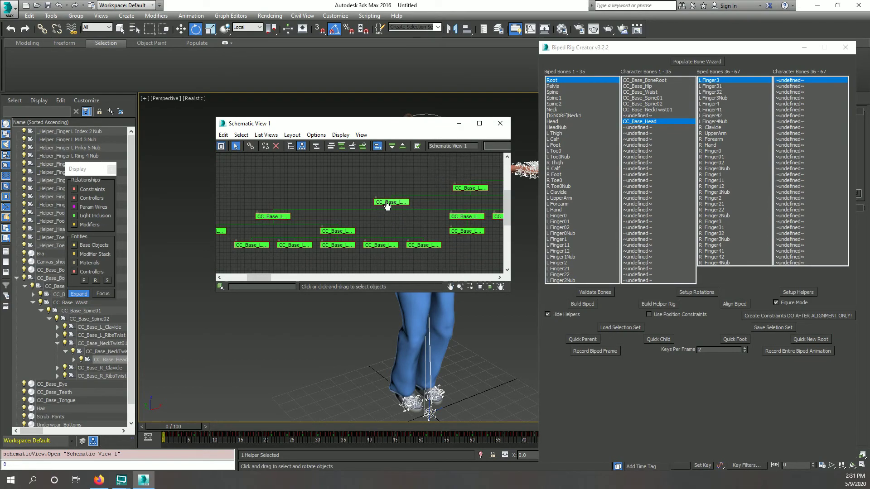
left_click(468, 188)
left_click(627, 133)
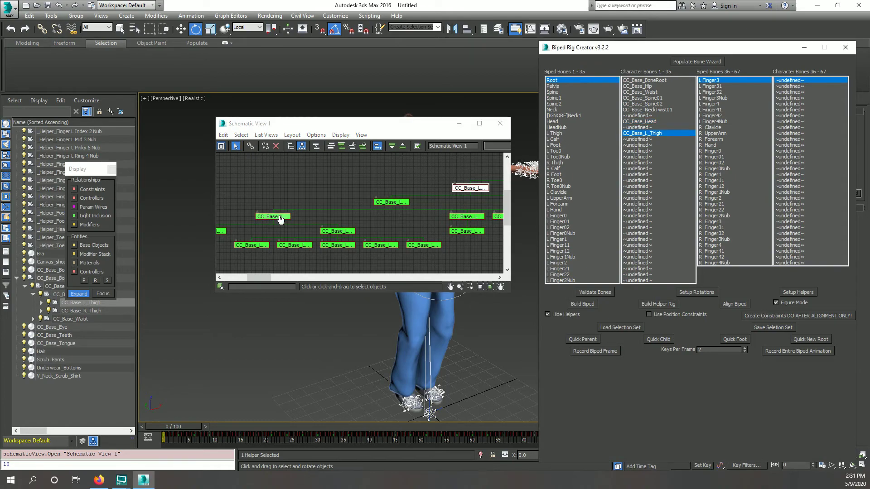
Map CC_Base_L_Foot to the biped bone L Calf and CC_Base_L_ToeBase to L Foot.
left_click(273, 217)
left_click(633, 140)
middle_click_drag(271, 225, 389, 213)
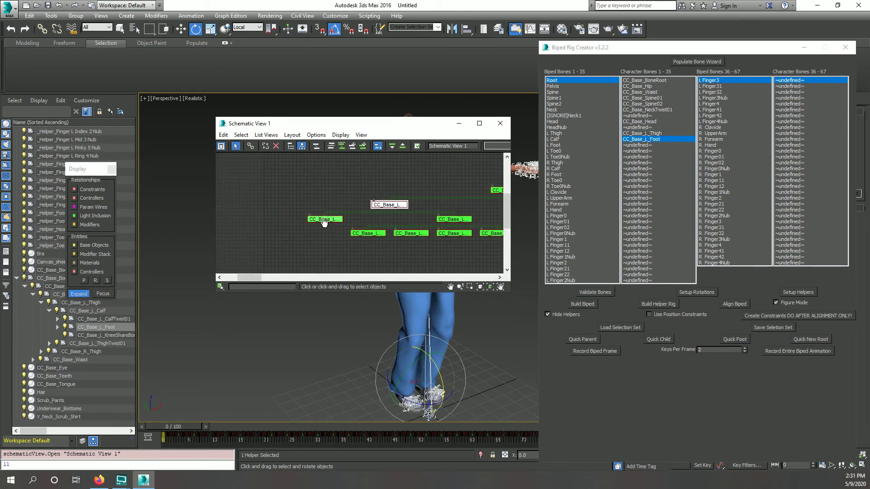
left_click(445, 220)
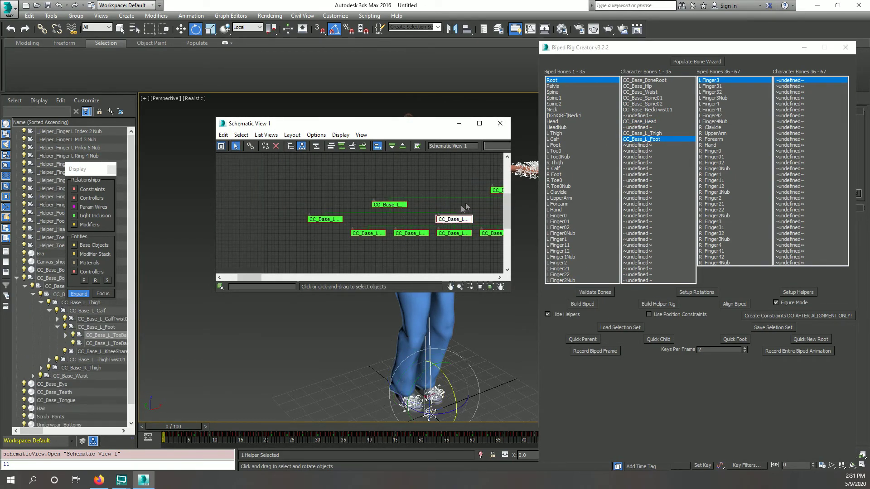
left_click(629, 146)
middle_click_drag(466, 205, 346, 206)
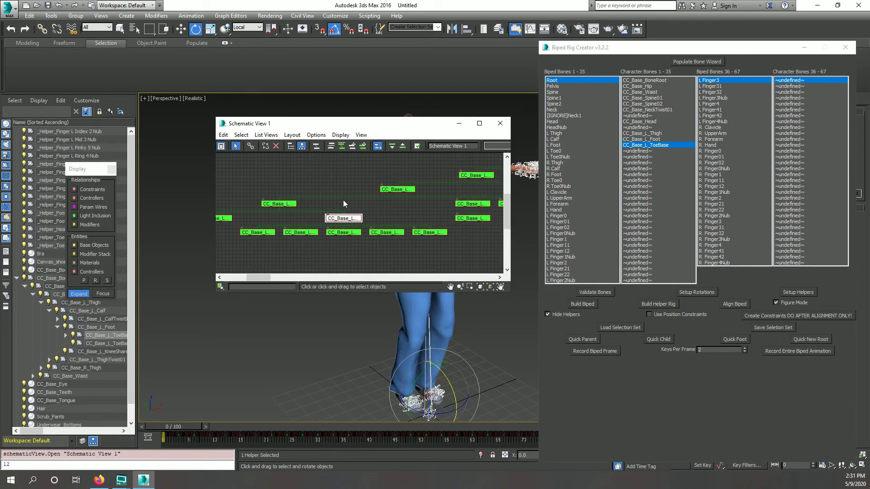
middle_click_drag(438, 221, 254, 215)
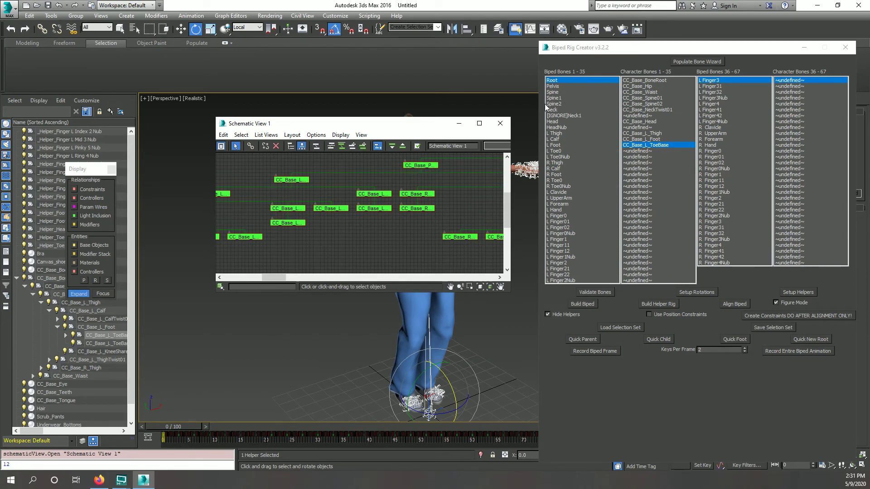
Close the Schematic View, start the Populate Bone Wizard and move its window up clear of the script window.
left_click(500, 123)
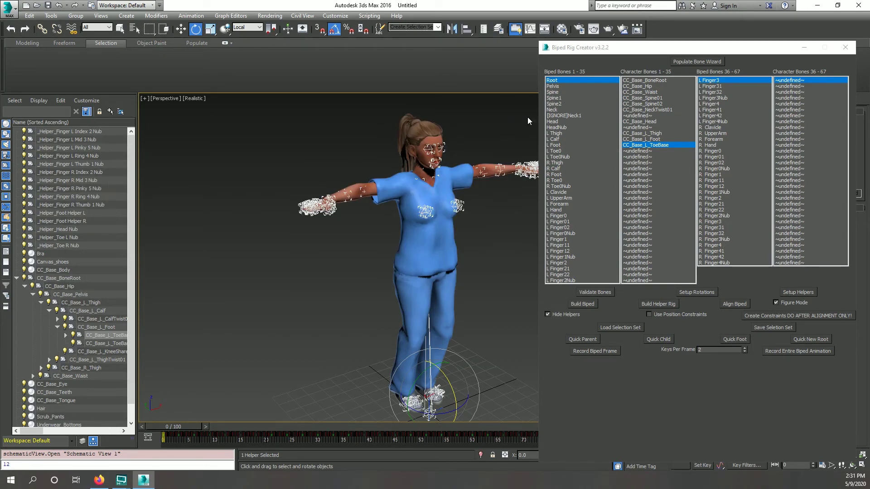
left_click(711, 62)
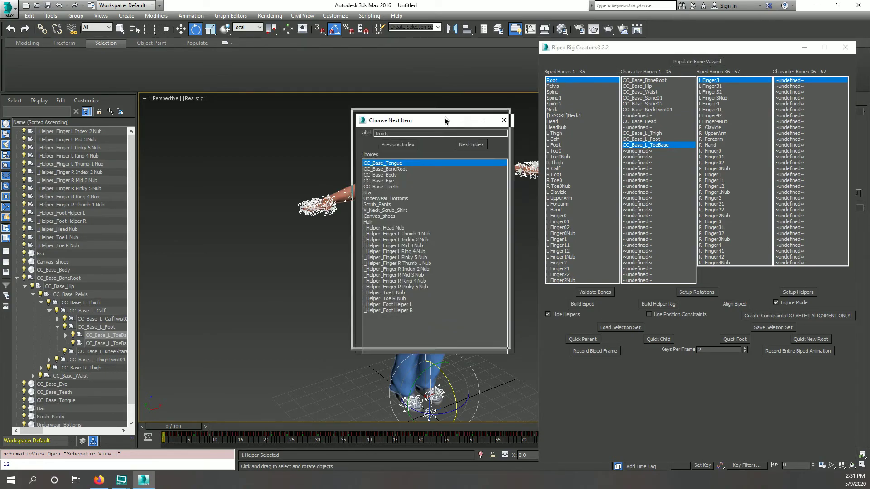
left_click_drag(444, 120, 455, 79)
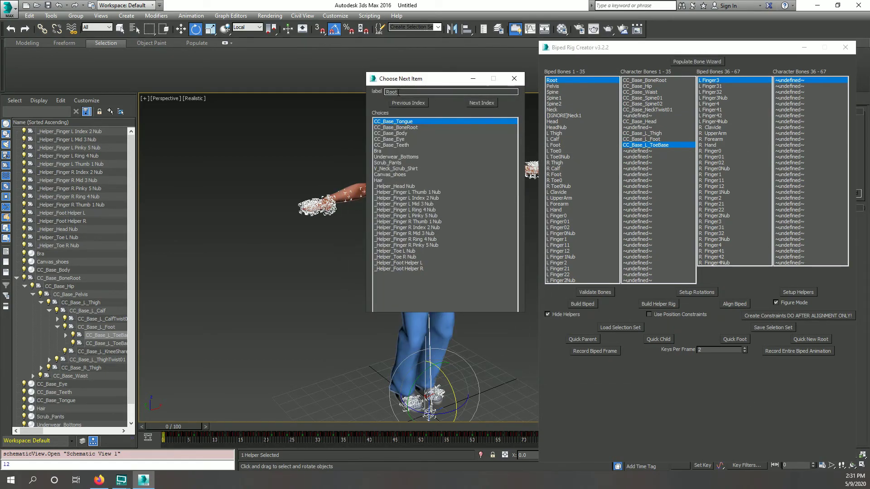
Assign the central bones in the wizard, from CC_Base_BoneRoot for Root through CC_Base_Waist for Spine and CC_Base_NeckTwist01 for Neck to CC_Base_Head for Head.
left_click(404, 127)
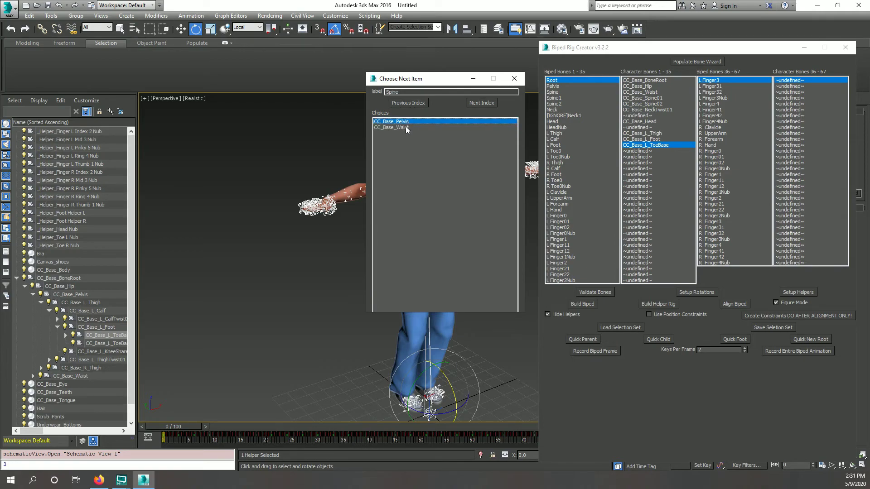
left_click(406, 128)
left_click(408, 123)
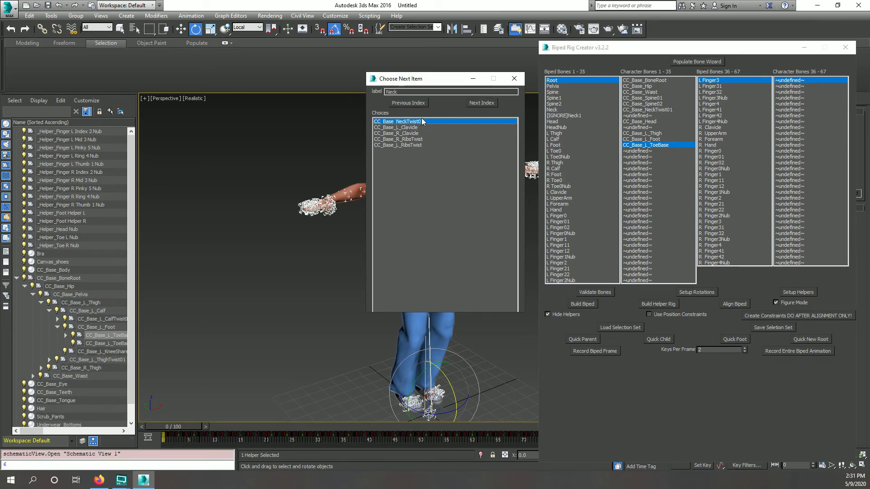
left_click(422, 122)
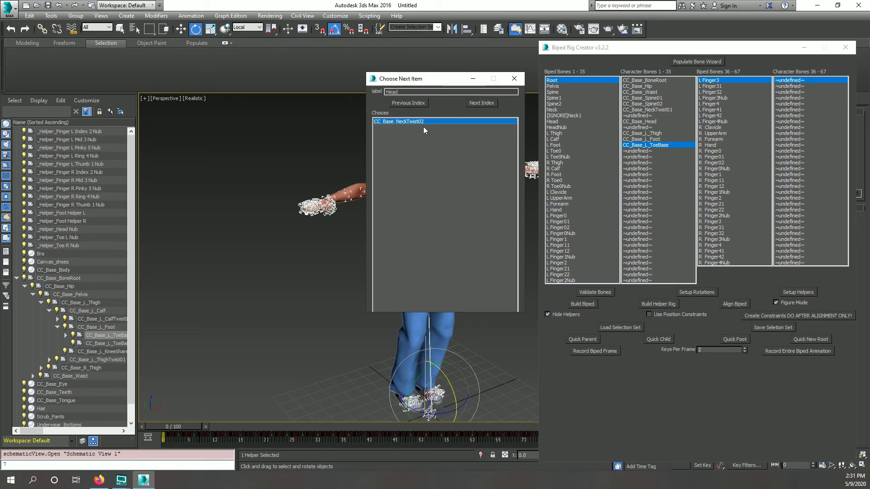
left_click(436, 122)
left_click(423, 121)
Assign CC_Base_L_Thigh, CC_Base_L_Calf, CC_Base_L_Foot and CC_Base_L_ToeBaseShareBone to L Thigh, L Calf, L Foot and L Toe0 in the wizard.
double_click(402, 122)
double_click(402, 122)
double_click(407, 122)
double_click(432, 122)
double_click(414, 122)
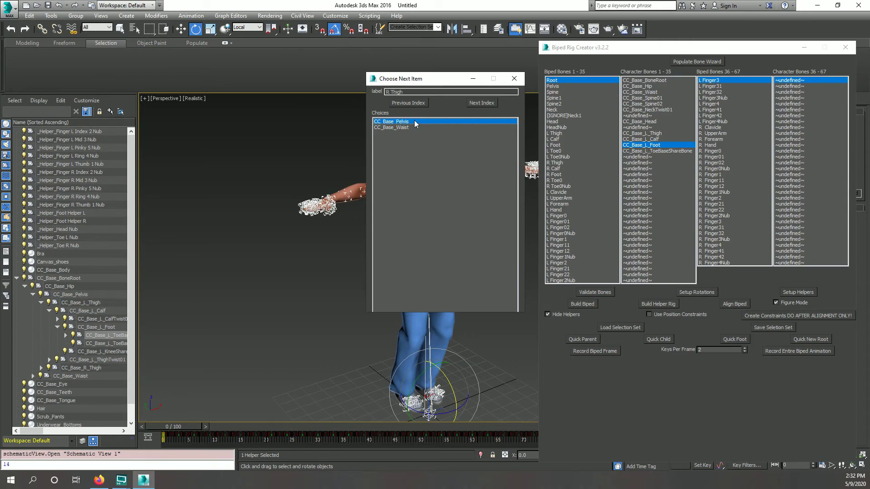
Assign CC_Base_R_Thigh, CC_Base_R_Calf, CC_Base_R_Foot and CC_Base_R_ToeBaseShareBone to R Thigh, R Calf, R Foot and R Toe0, reaching the thigh through CC_Base_Pelvis.
double_click(414, 122)
double_click(414, 128)
double_click(413, 128)
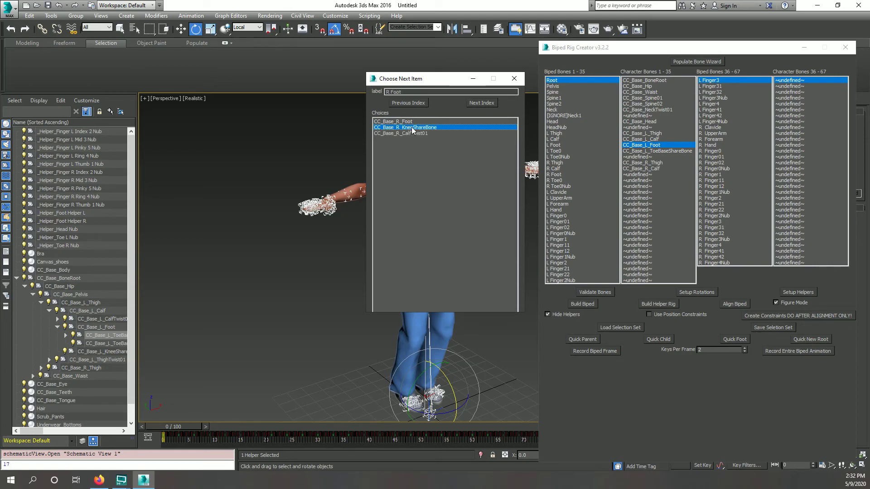
double_click(411, 122)
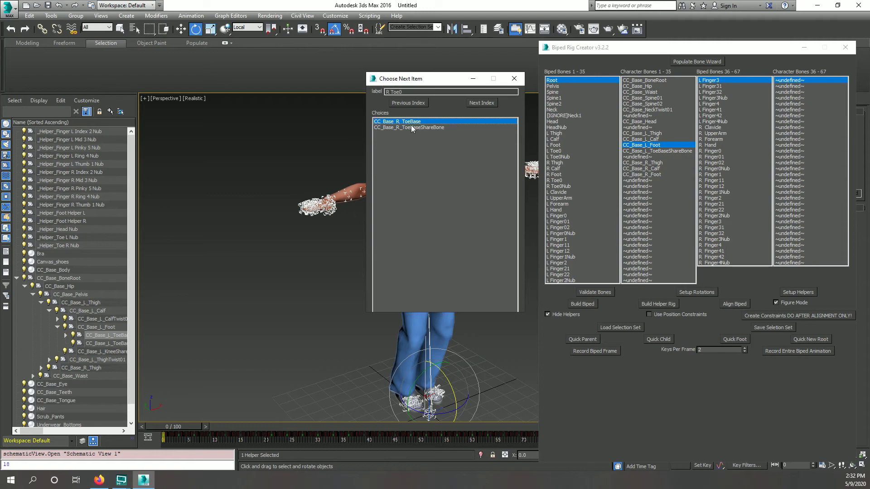
double_click(412, 128)
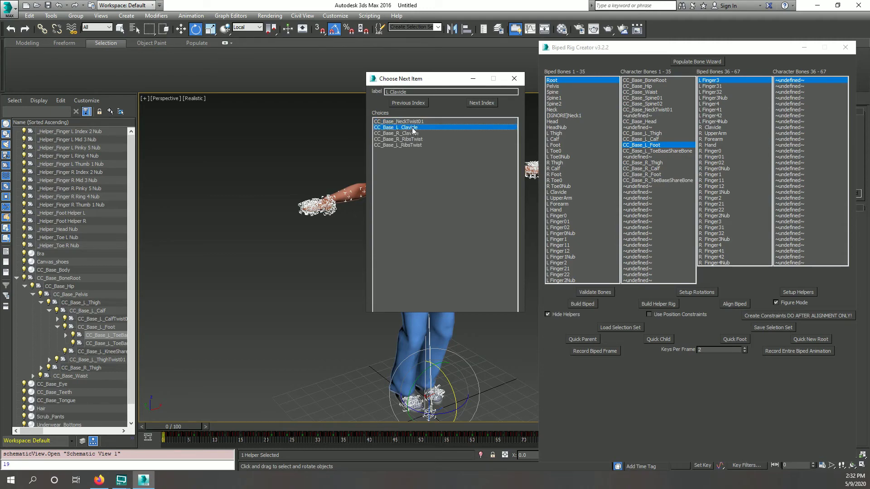
Assign CC_Base_L_Clavicle, CC_Base_L_Upperarm, CC_Base_L_Forearm and CC_Base_L_Hand to the biped's left clavicle, upper arm, forearm and hand.
double_click(413, 128)
double_click(412, 122)
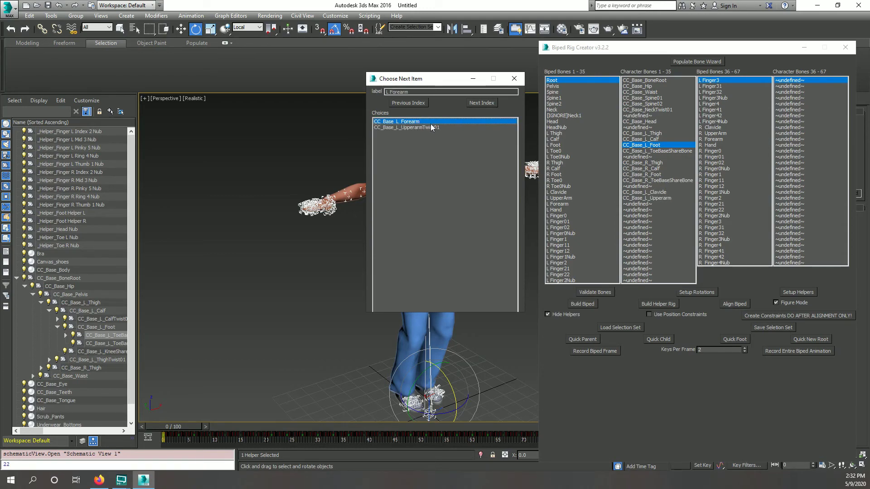
double_click(429, 122)
double_click(411, 134)
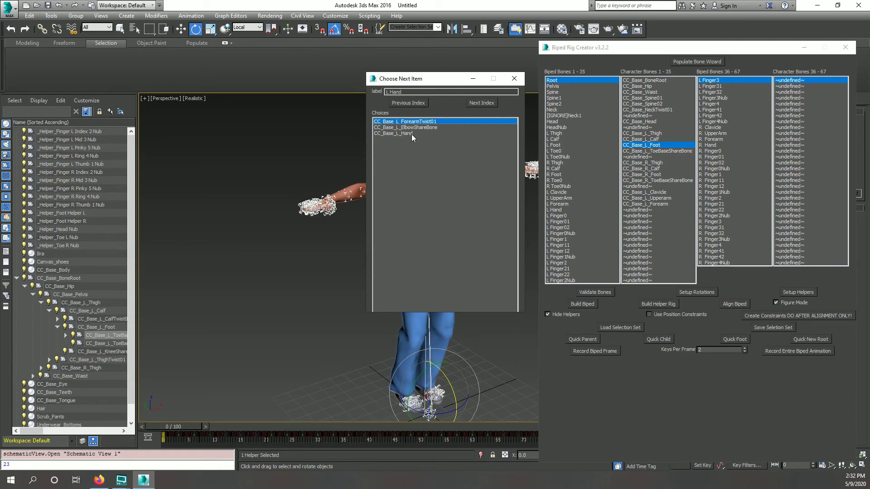
left_click(411, 134)
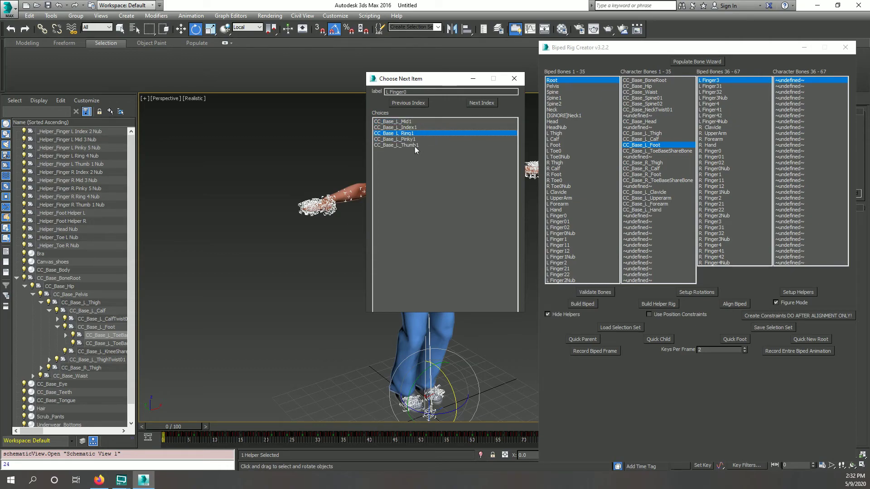
Assign CC_Base_L_Thumb1 to Thumb3 to L Finger0, 01 and 02, and CC_Base_L_Index1 to Index3 to L Finger1, 11 and 12.
double_click(415, 145)
double_click(411, 122)
double_click(410, 122)
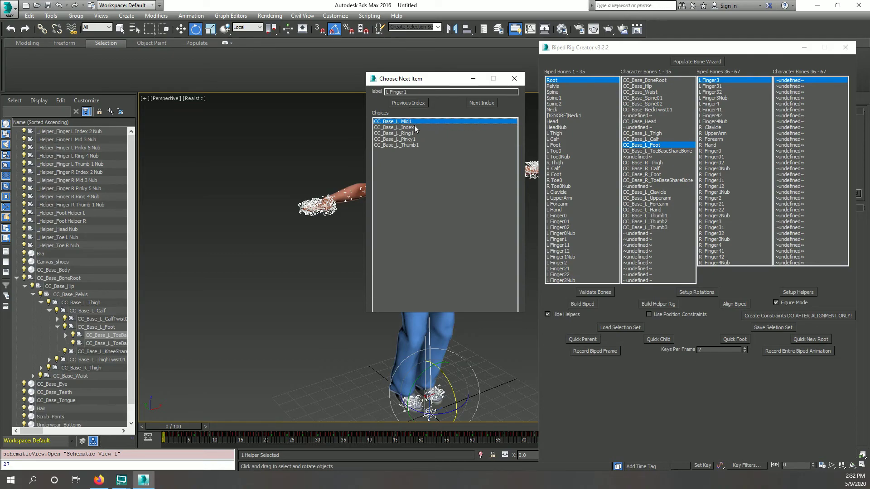
double_click(415, 126)
double_click(411, 123)
double_click(411, 123)
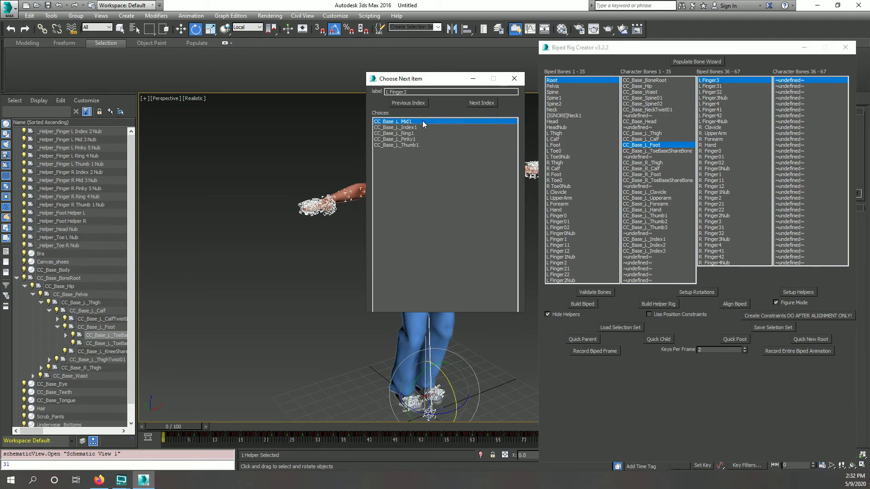
Assign CC_Base_L_Mid1 to Mid3 to L Finger2, 21 and 22, and CC_Base_L_Ring1 to Ring3 to L Finger3, 31 and 32.
double_click(425, 124)
double_click(409, 123)
double_click(403, 122)
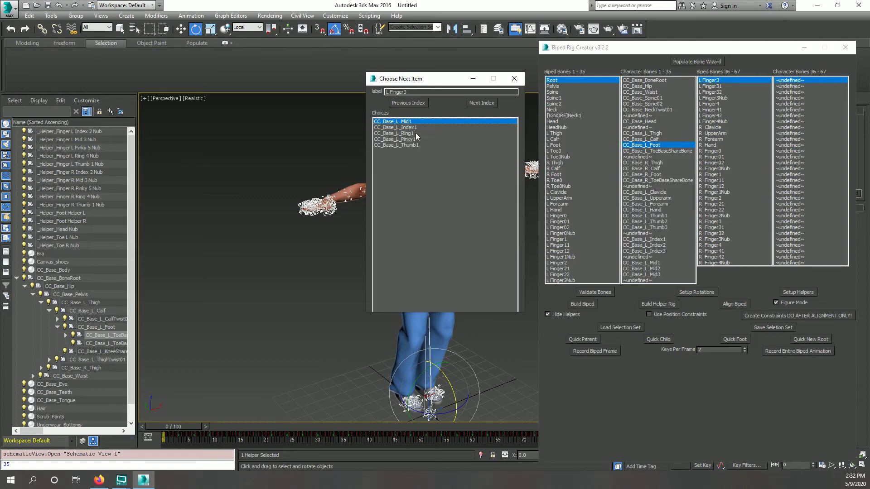
double_click(415, 135)
double_click(411, 122)
double_click(420, 121)
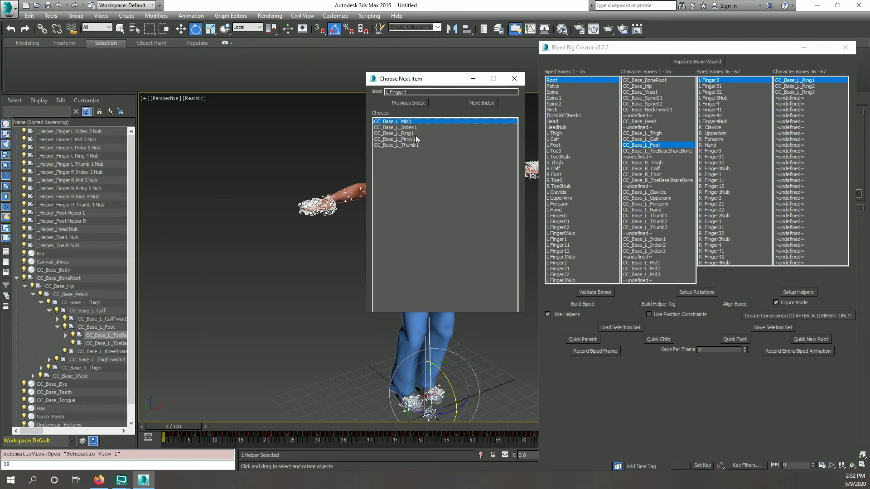
Assign CC_Base_L_Pinky1, CC_Base_L_Pinky2 and CC_Base_L_Pinky3 to the biped bones L Finger4, L Finger41 and L Finger42.
double_click(414, 138)
double_click(418, 122)
double_click(420, 123)
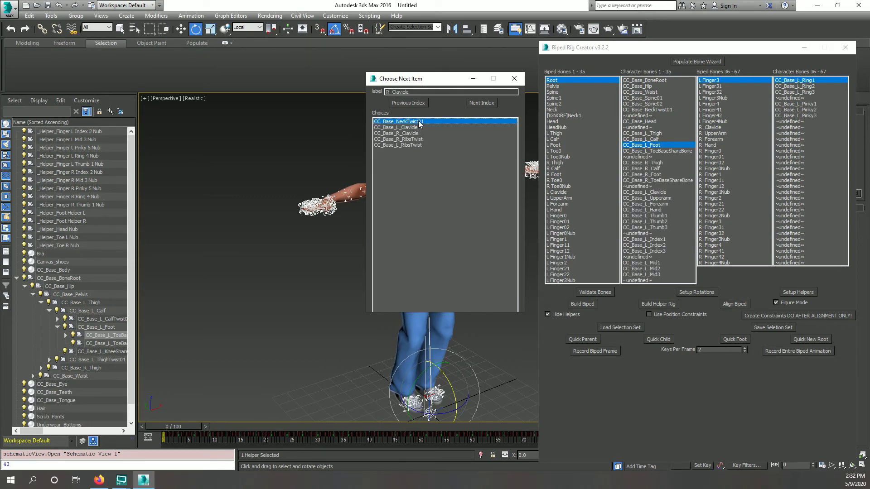
Assign CC_Base_R_Clavicle, CC_Base_R_Upperarm, CC_Base_R_Forearm and CC_Base_R_Hand to the biped's right clavicle, upper arm, forearm and hand.
double_click(416, 133)
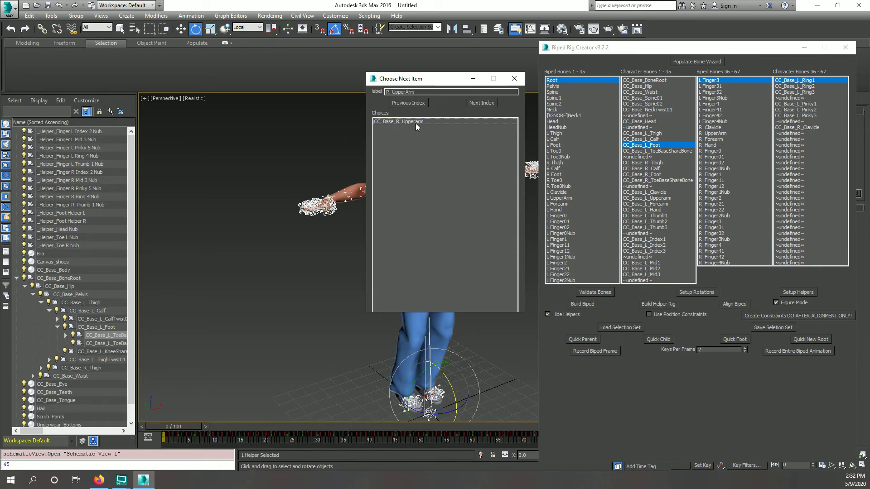
double_click(415, 121)
double_click(408, 127)
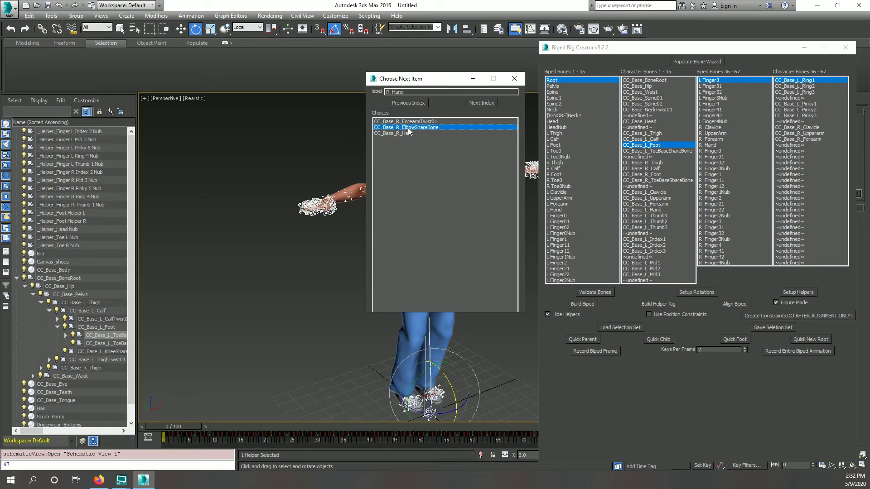
double_click(414, 133)
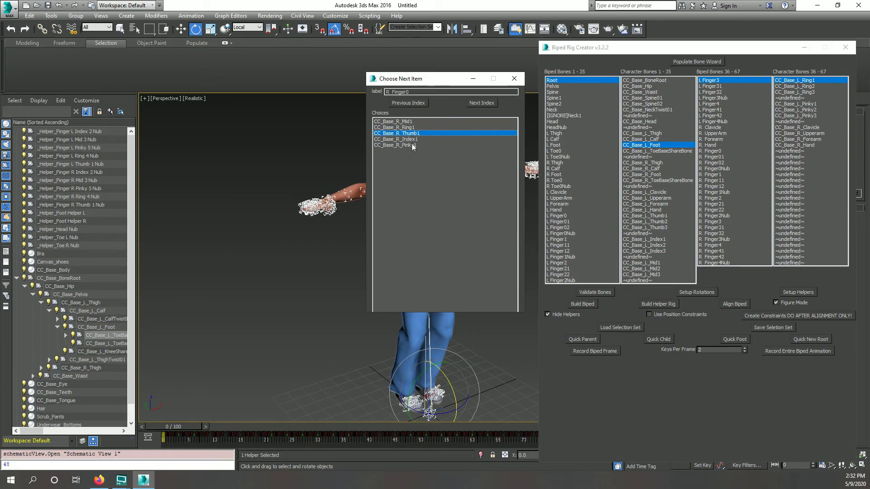
Assign CC_Base_R_Thumb1 to Thumb3 to R Finger0, 01 and 02, and CC_Base_R_Index1 to Index3 to R Finger1, 11 and 12.
double_click(411, 134)
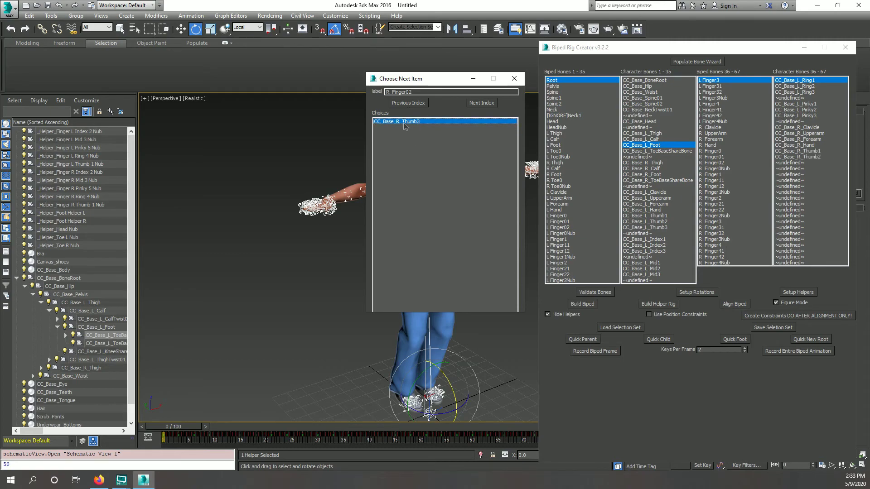
double_click(403, 122)
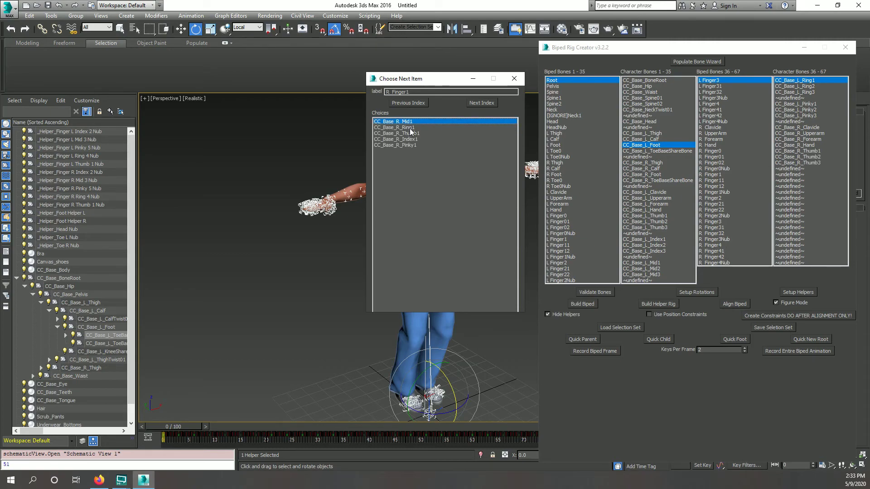
double_click(412, 140)
double_click(409, 121)
double_click(403, 122)
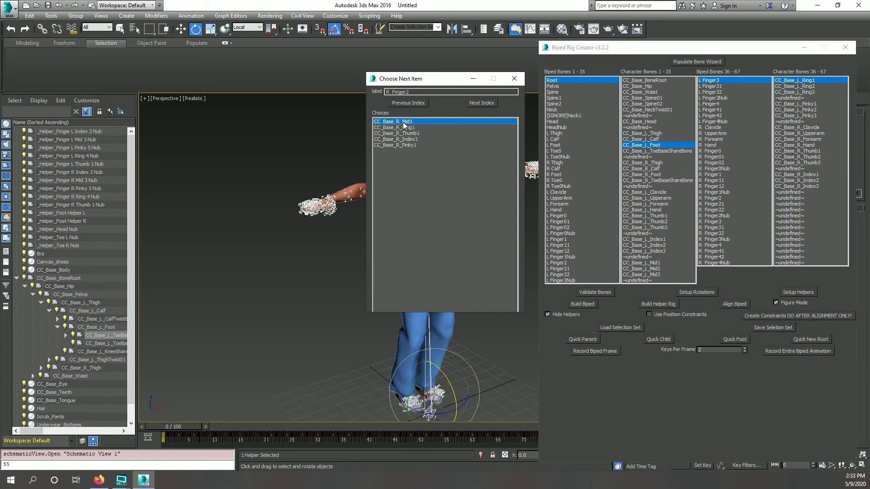
Assign CC_Base_R_Mid1 to Mid3 to R Finger2, 21 and 22, and CC_Base_R_Ring1 to Ring3 to R Finger3, 31 and 32.
double_click(411, 122)
double_click(413, 122)
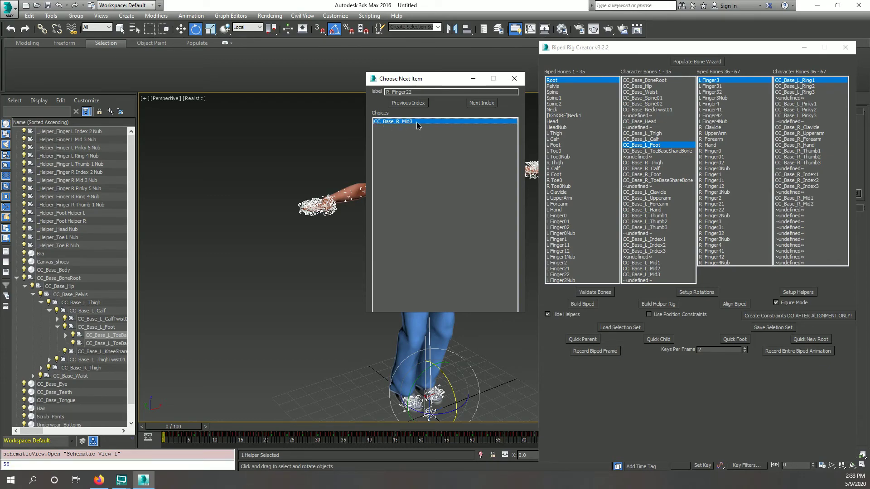
double_click(414, 122)
double_click(414, 128)
double_click(411, 124)
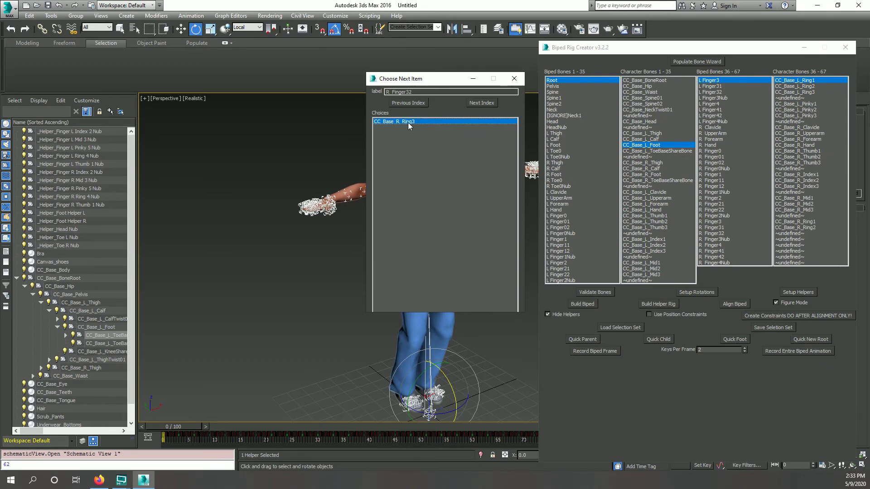
double_click(415, 122)
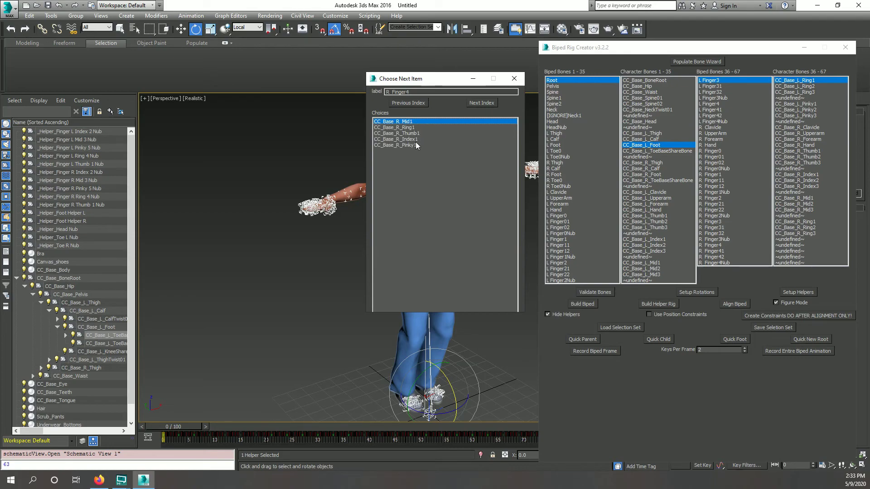
Assign CC_Base_R_Pinky1, Pinky2 and Pinky3 to R Finger4, 41 and 42, and close the bone wizard.
double_click(415, 144)
double_click(414, 122)
double_click(414, 122)
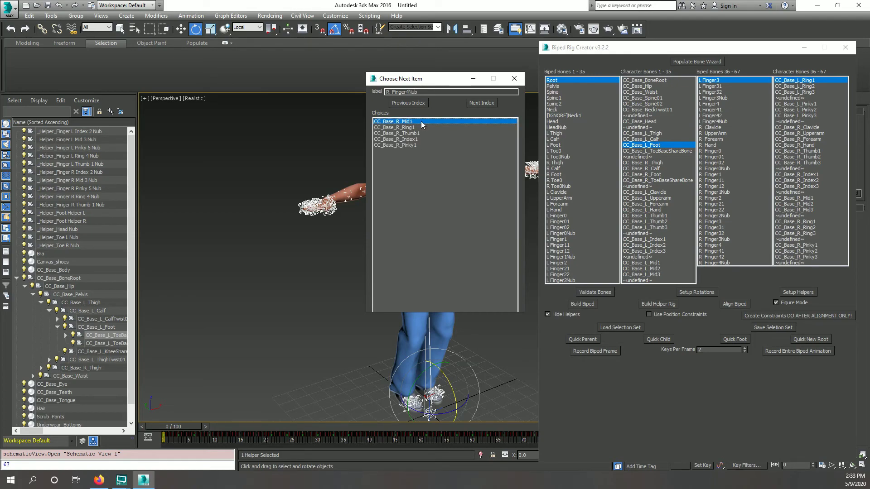
left_click(514, 79)
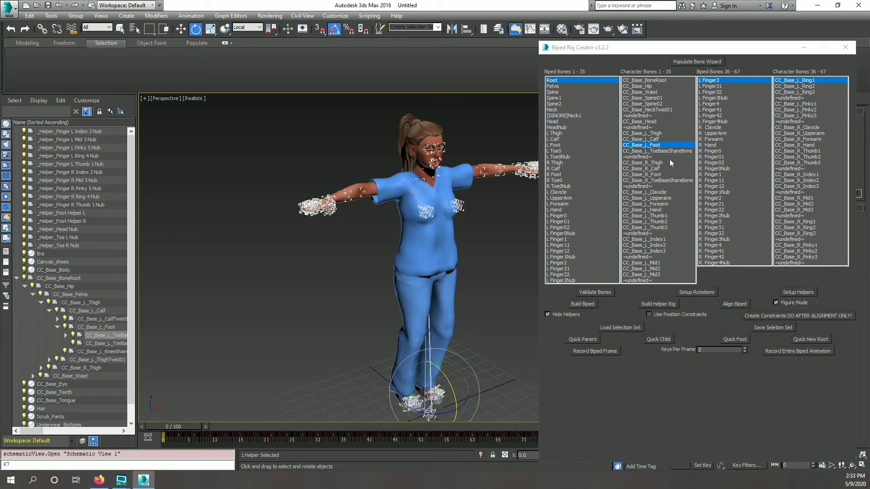
Replace the character bone mapped to L Toe0 with CC_Base_L_ToeBase, using Schematic View to find the selected bone.
left_click(545, 29)
scroll(308, 213, "up", 5)
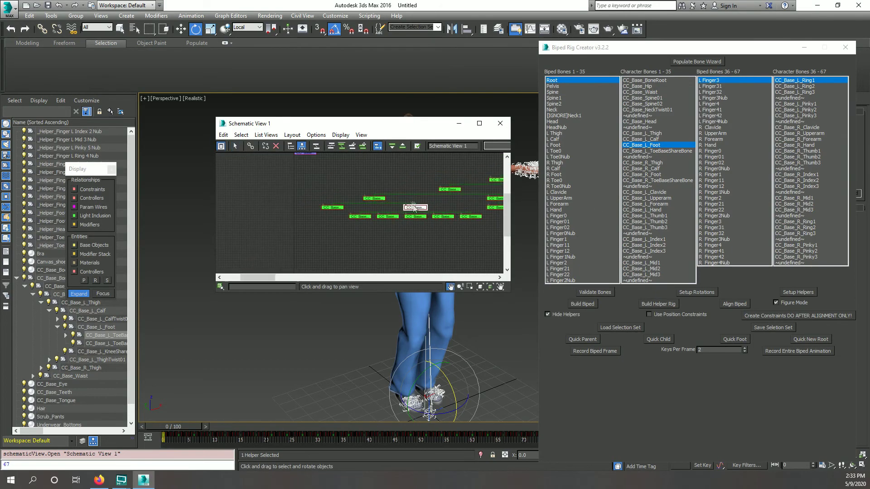
scroll(358, 213, "down", 5)
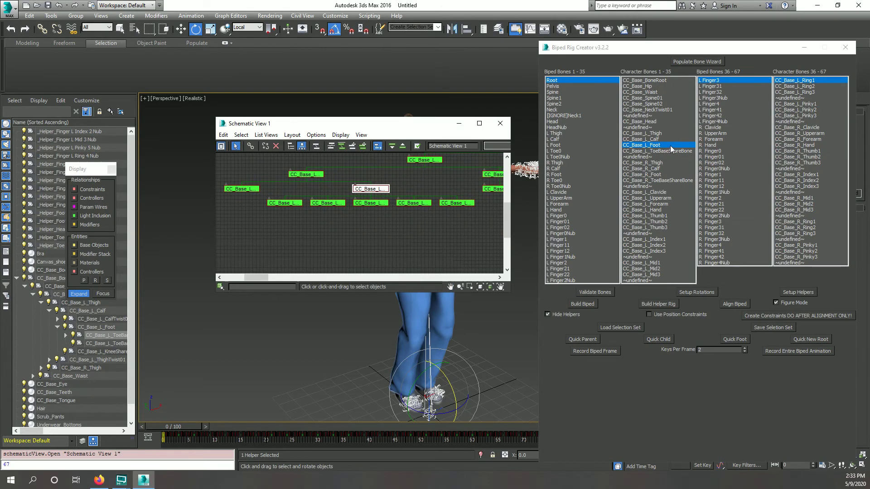
double_click(673, 151)
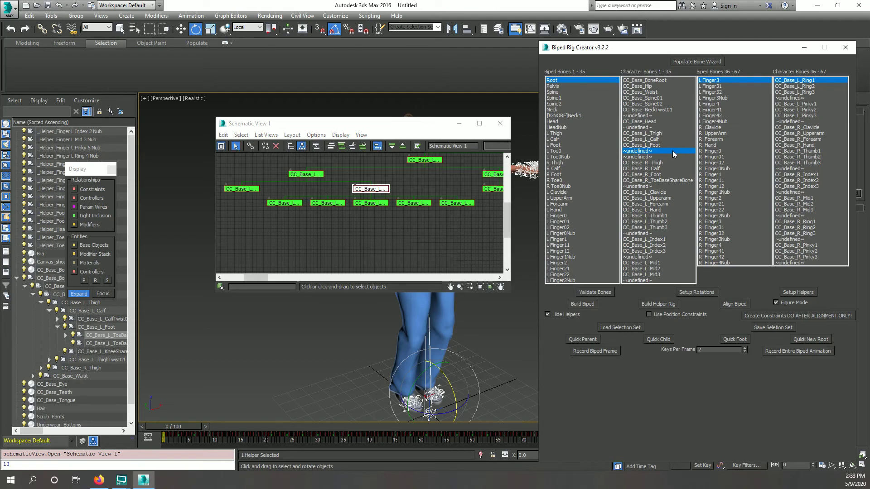
double_click(673, 151)
Replace the bone mapped to R Toe0 with CC_Base_R_ToeBase selected in Schematic View, and close Schematic View.
middle_click_drag(461, 192, 336, 190)
middle_click_drag(421, 203, 364, 215)
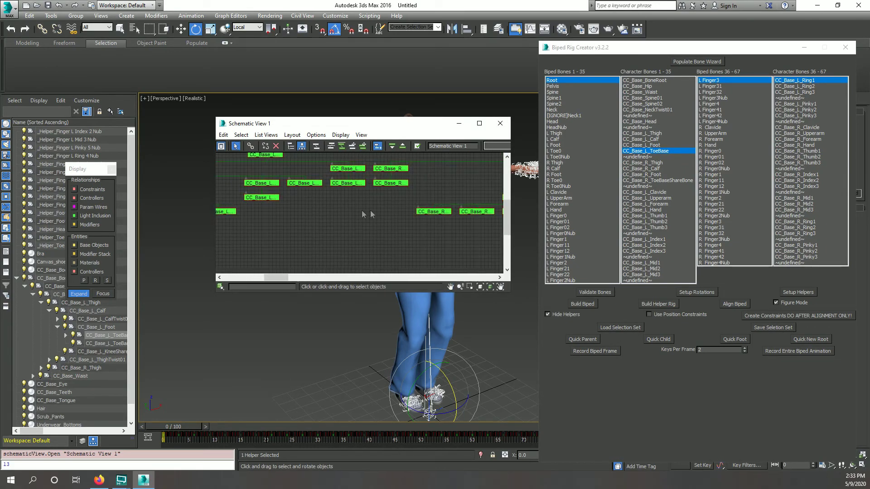
double_click(680, 181)
left_click(680, 182)
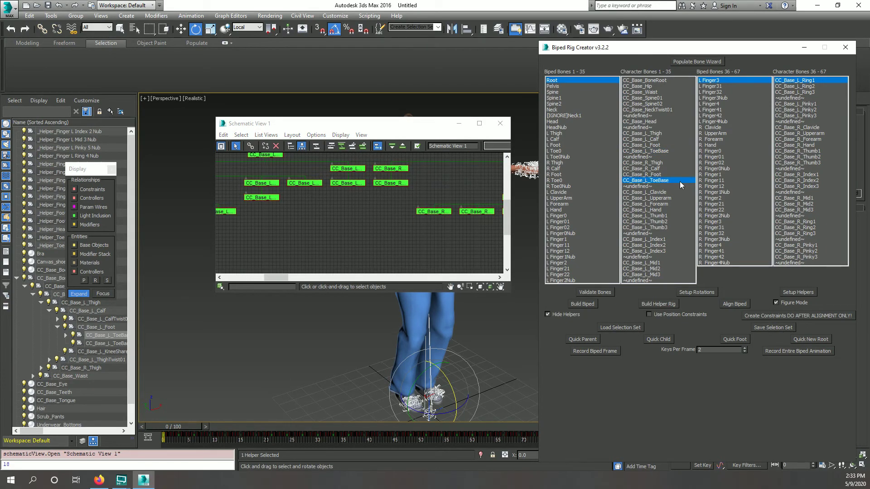
double_click(681, 182)
middle_click_drag(463, 177, 324, 171)
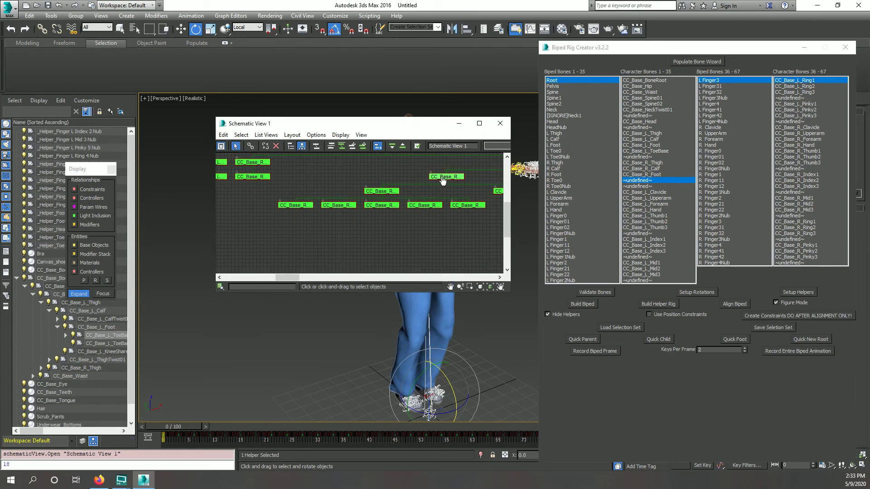
left_click(368, 193)
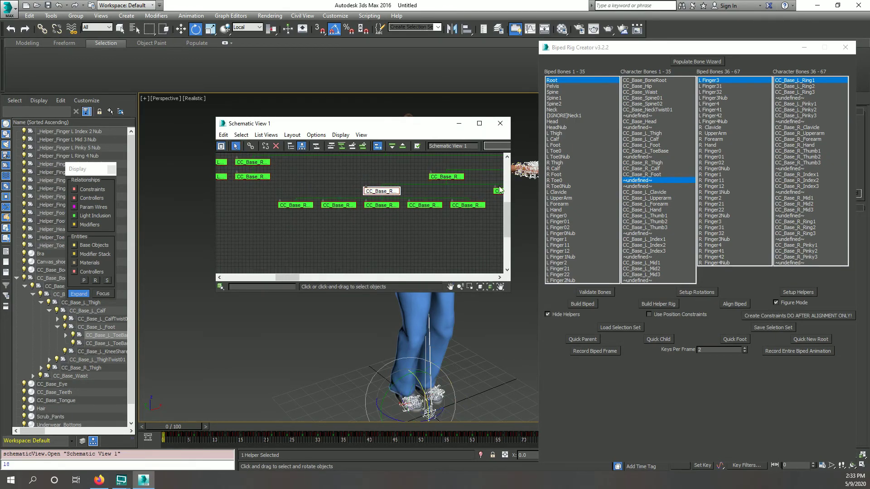
double_click(643, 181)
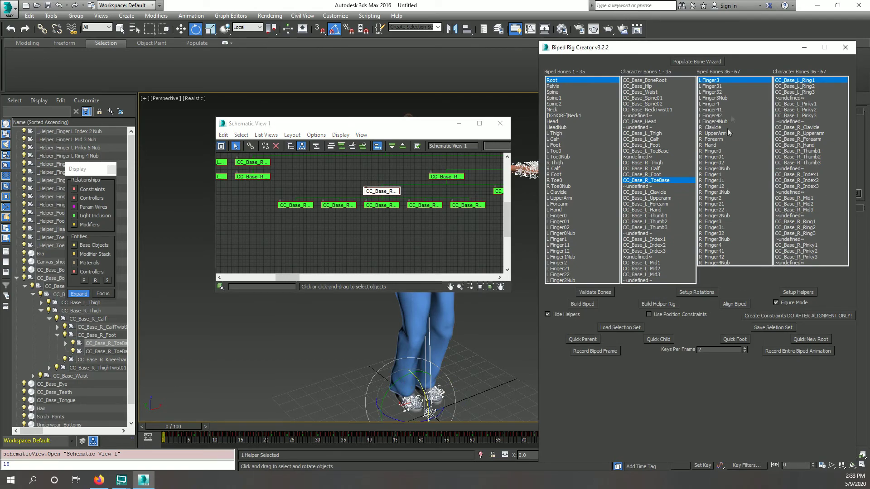
left_click(408, 163)
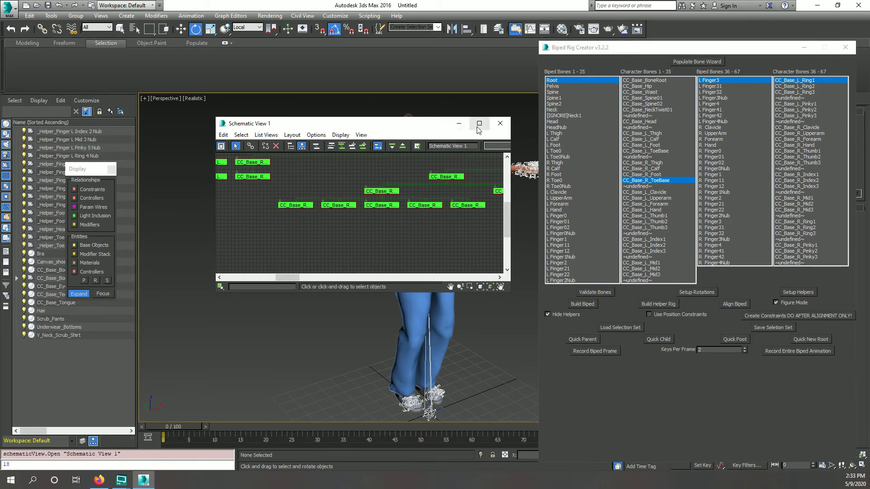
left_click(500, 123)
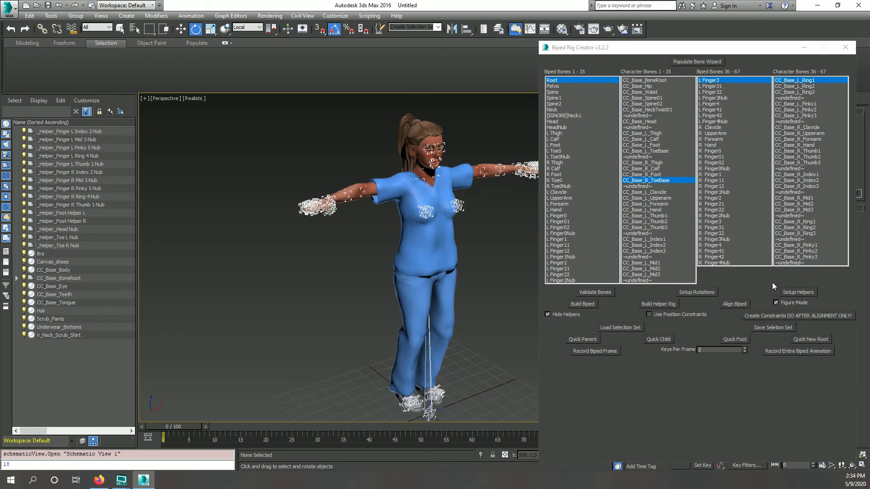
Set up the nub helpers, and move both toe nubs back about 5.73 units and down about 1.22 units onto the shoe tips.
left_click(798, 292)
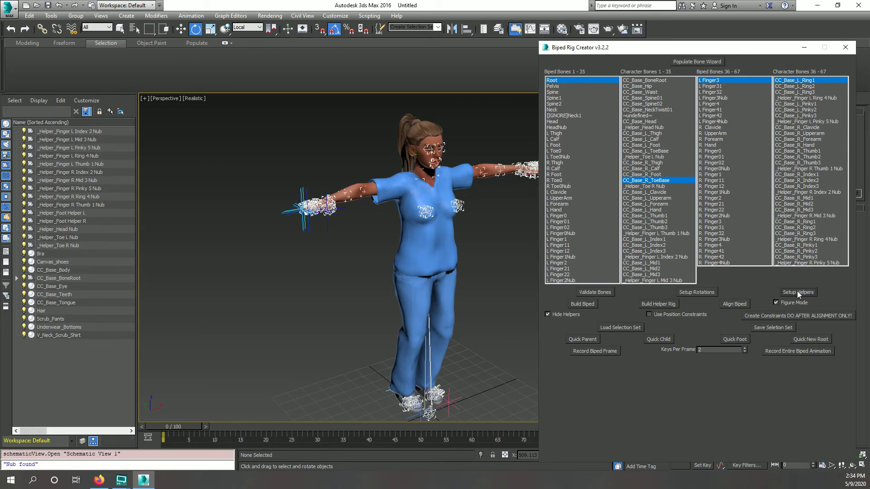
middle_click_drag(382, 307, 319, 252)
scroll(372, 355, "up", 4)
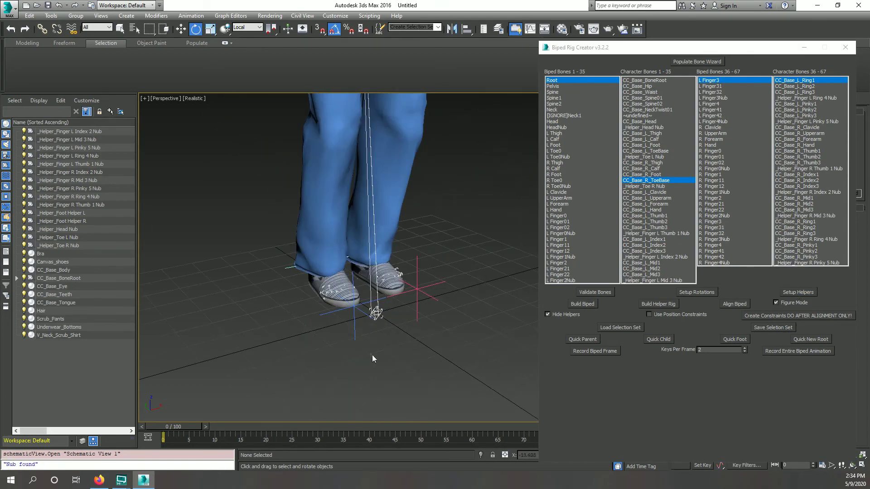
scroll(335, 327, "up", 2)
mouse_move(453, 278)
middle_mouse_down()
mouse_move(355, 329)
mouse_move(458, 287)
middle_mouse_up()
middle_click_drag(260, 363, 552, 273, "alt")
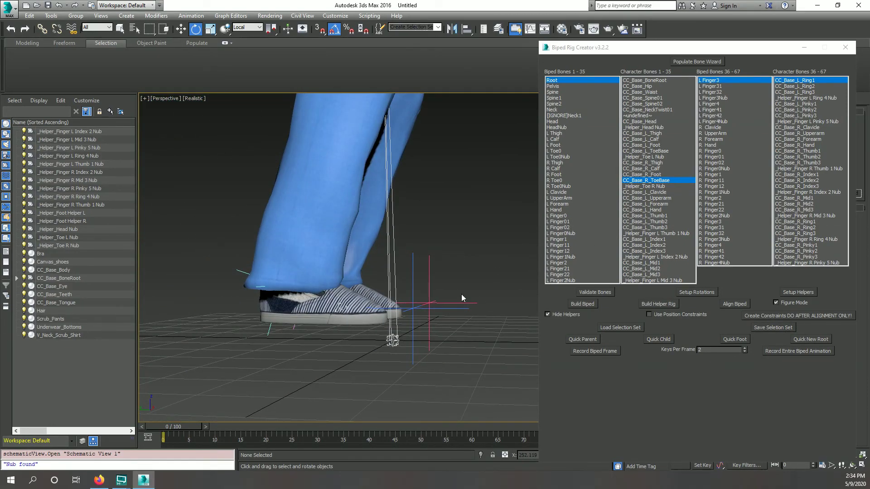
left_click_drag(461, 294, 436, 332)
key("w")
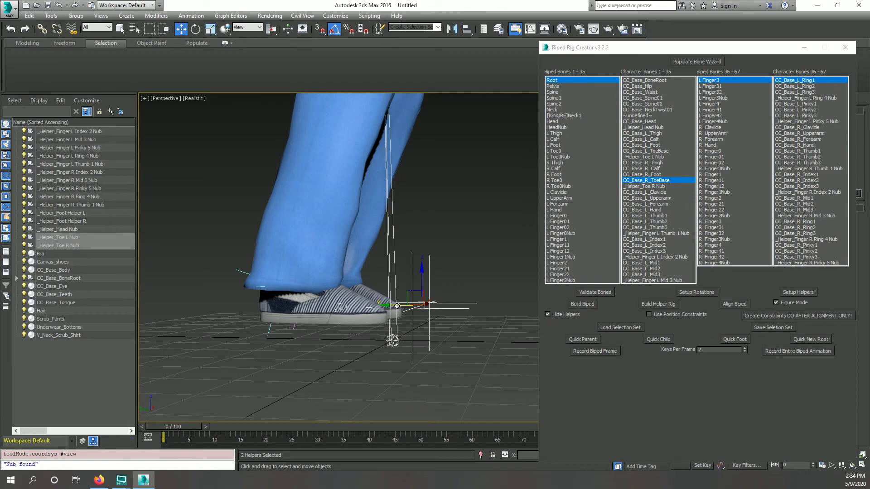
left_click_drag(398, 304, 366, 303)
middle_click_drag(352, 340, 380, 333, "alt")
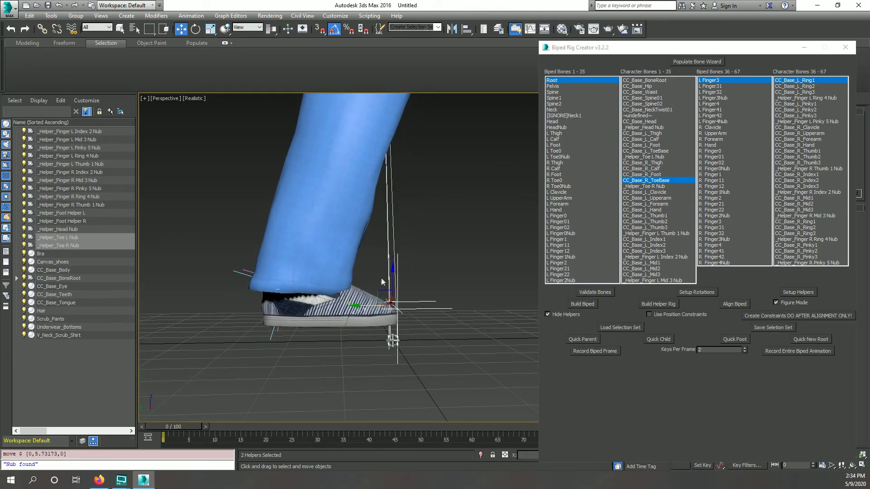
left_click_drag(385, 298, 386, 305)
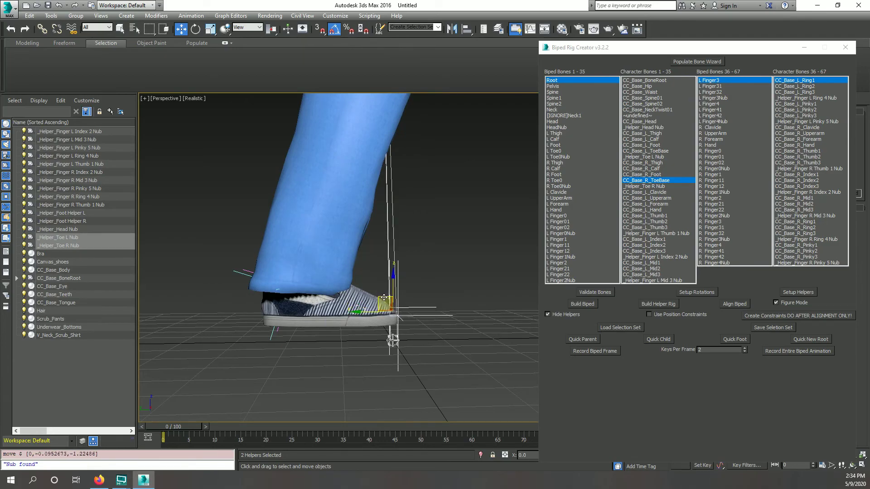
Move the _Helper_Head Nub helper up about 16.63 units to the top of the head, and clear the selection.
scroll(320, 259, "down", 6)
middle_click_drag(400, 231, 326, 213)
scroll(371, 198, "up", 4)
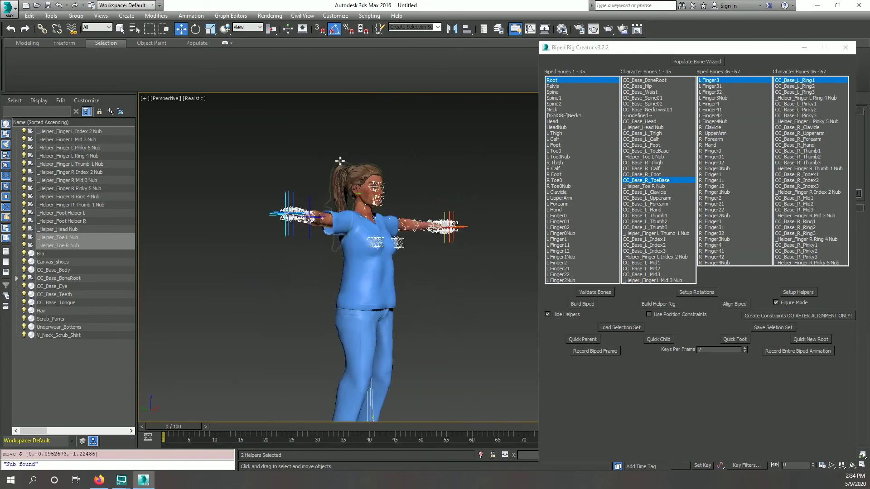
scroll(371, 198, "up", 4)
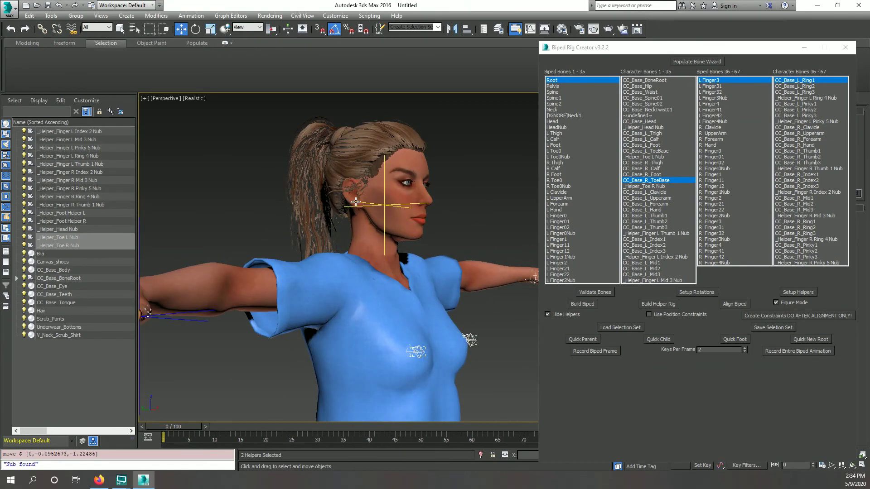
left_click(358, 198)
left_click_drag(383, 166, 384, 85)
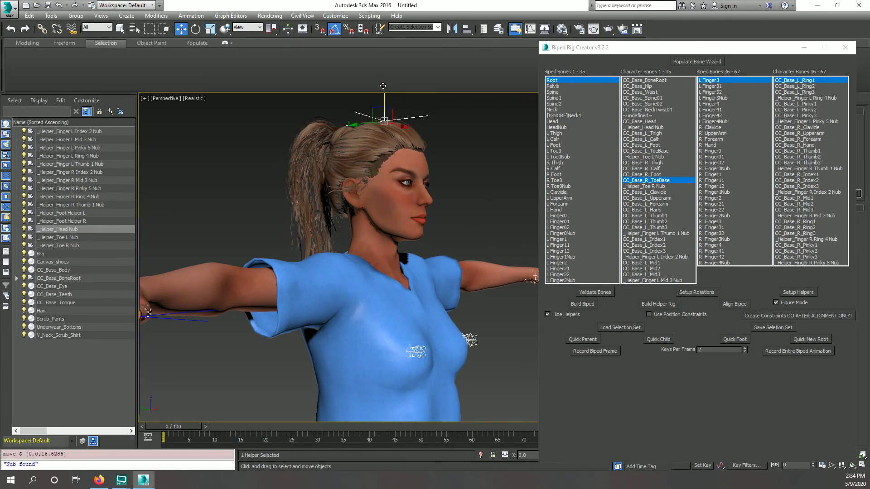
scroll(263, 184, "down", 3)
left_click(265, 201)
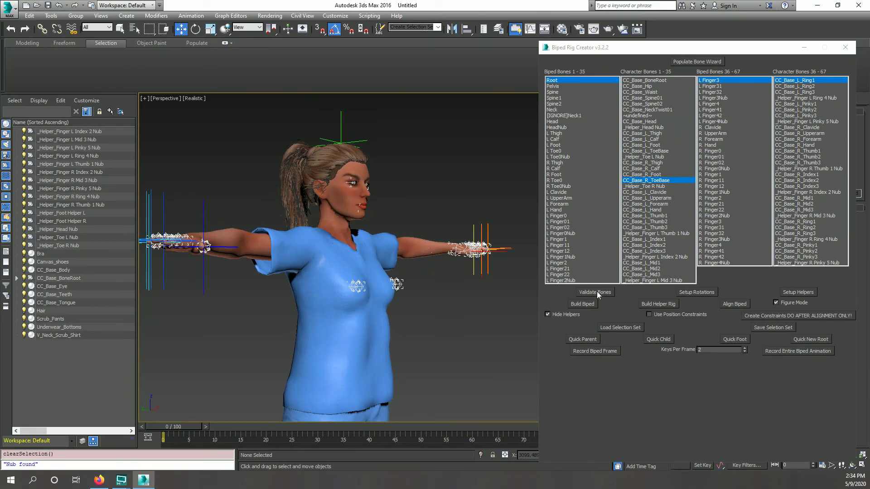
Check the finger nub helpers at the hand, validate the bone mapping and build the biped.
middle_click_drag(418, 294, 437, 319)
scroll(429, 258, "down", 3)
scroll(361, 311, "up", 10)
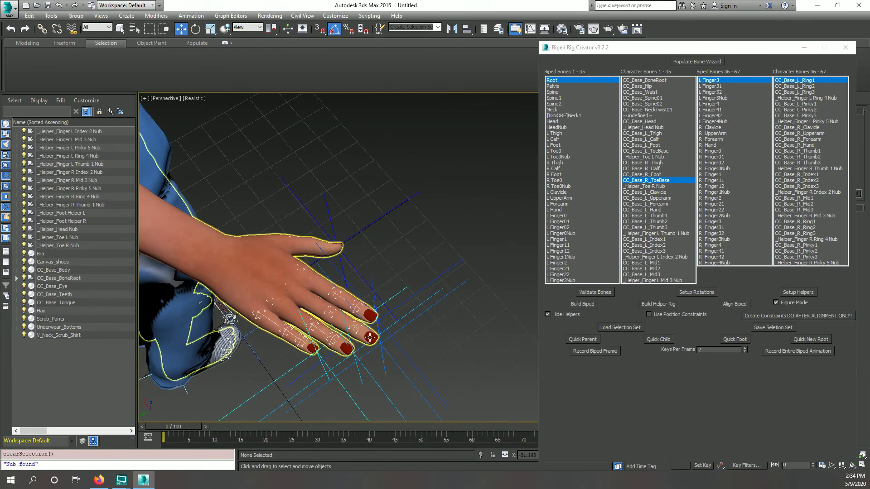
scroll(319, 361, "down", 8)
middle_click_drag(319, 360, 255, 303, "alt")
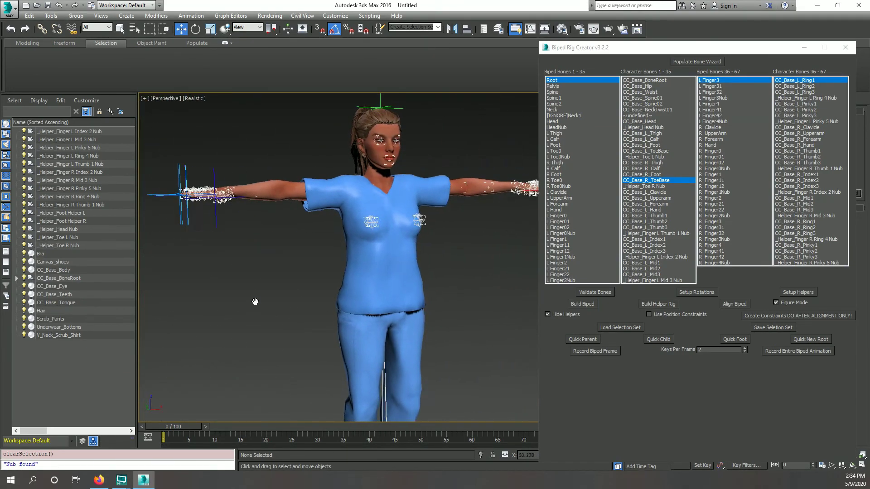
left_click(583, 294)
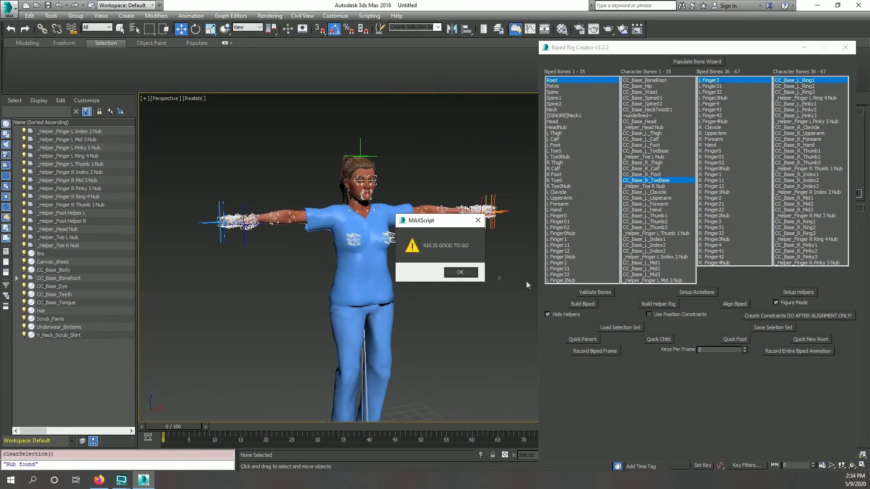
left_click(460, 272)
middle_click_drag(410, 343, 396, 295)
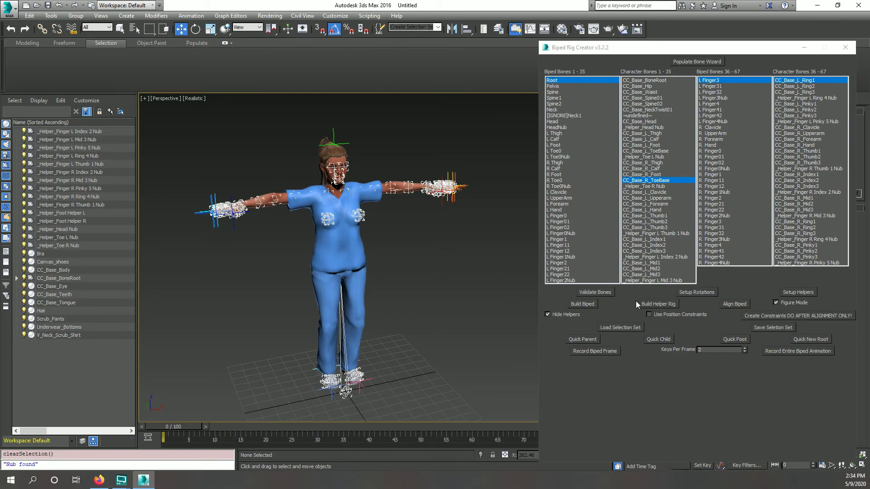
left_click(586, 304)
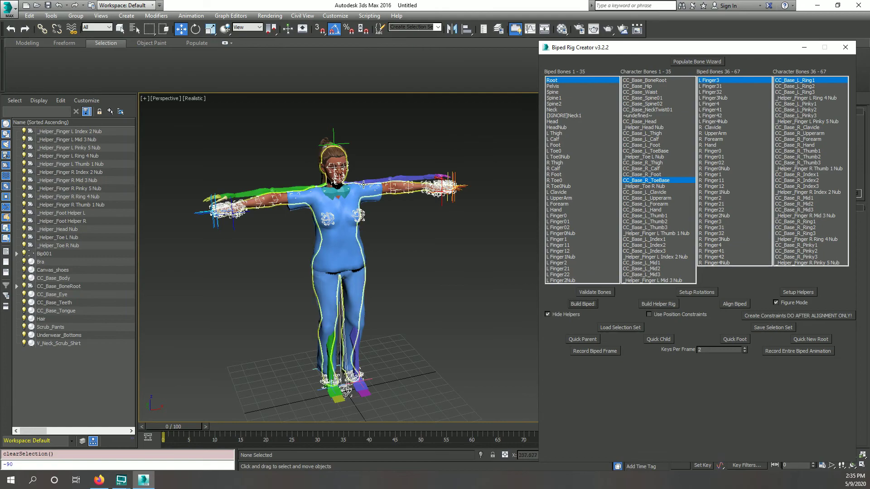
left_click(46, 254)
key("alt+q")
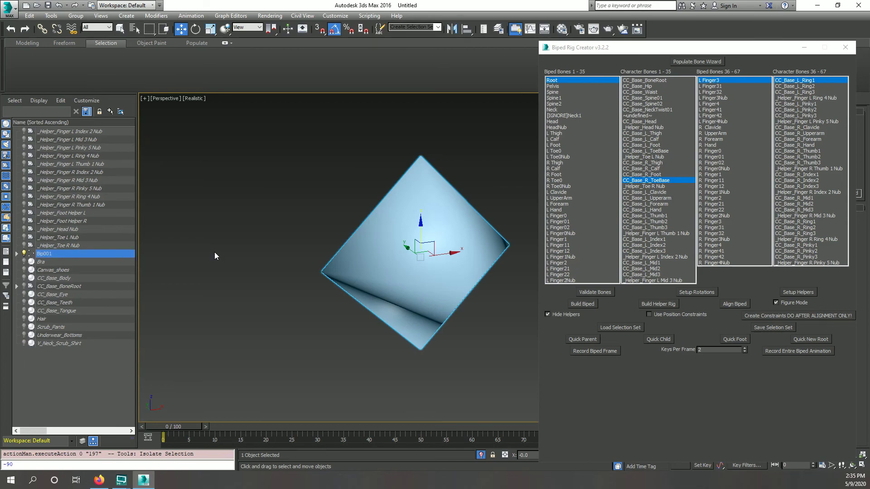
left_click(480, 454)
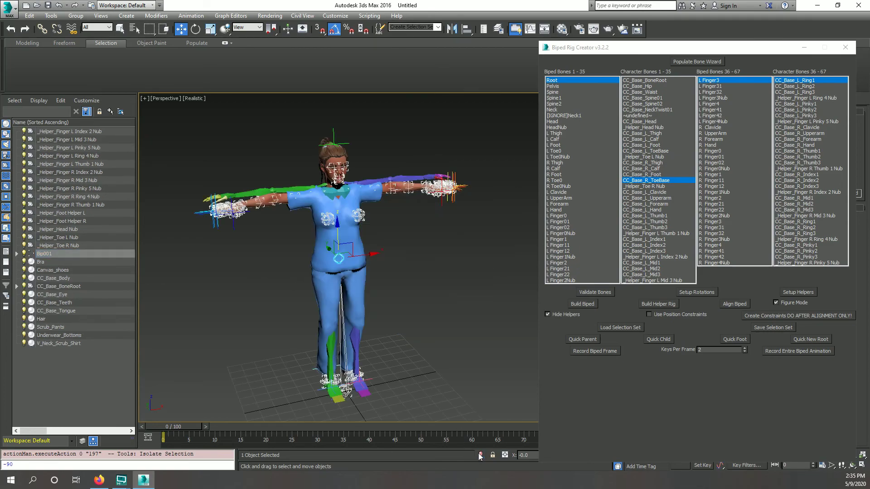
Isolate Bip001 to look over the built biped skeleton, and end the isolation.
left_click(206, 305)
double_click(75, 253)
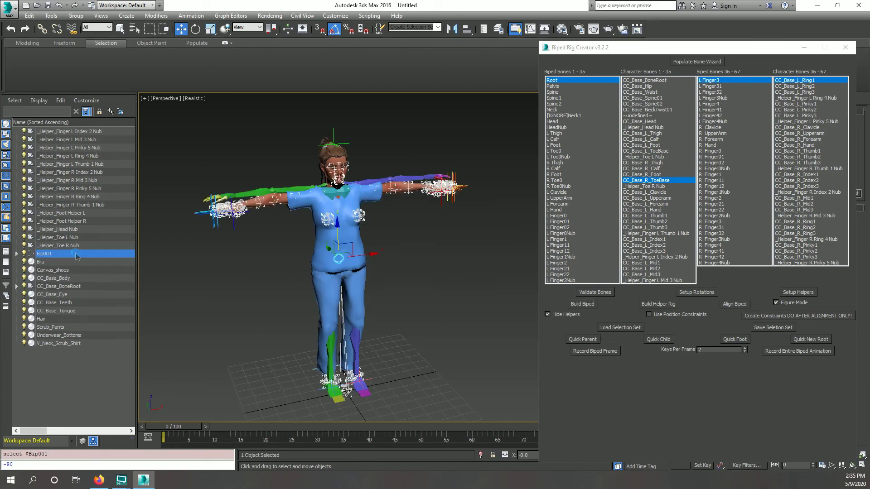
key("alt+q")
left_click(318, 324)
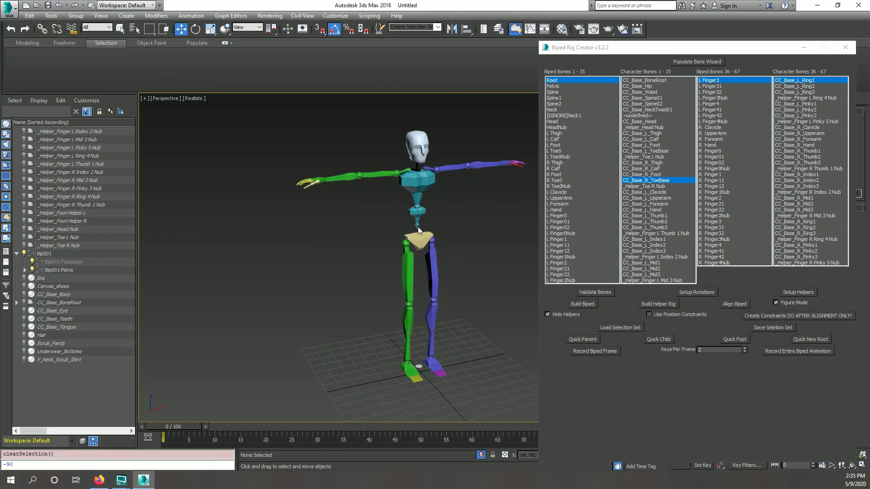
left_click(483, 454)
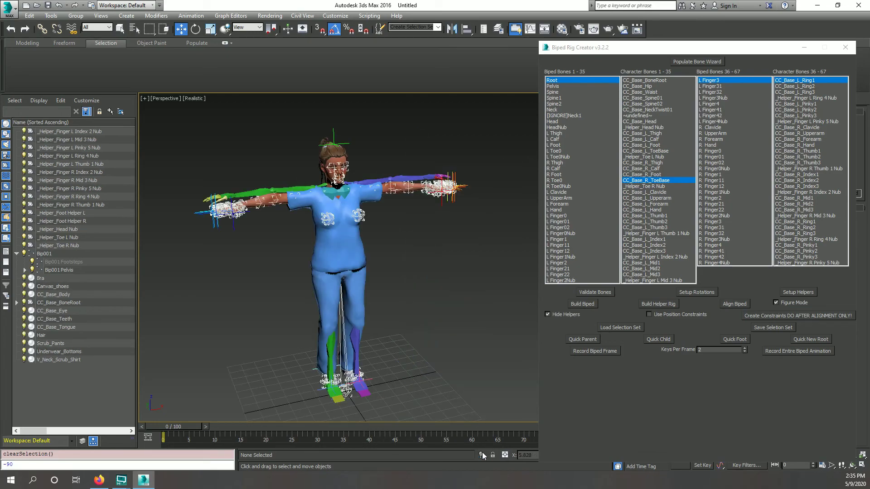
Build the helper rig and align the biped to the character bones.
left_click(646, 302)
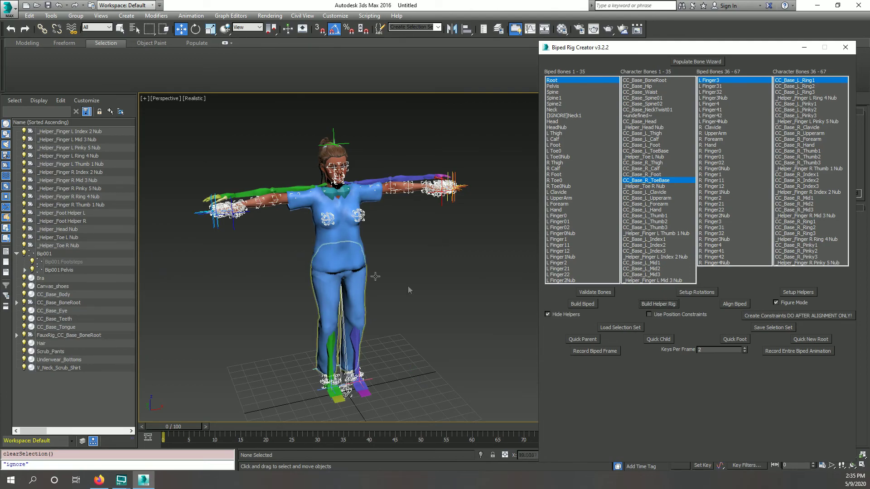
left_click(737, 304)
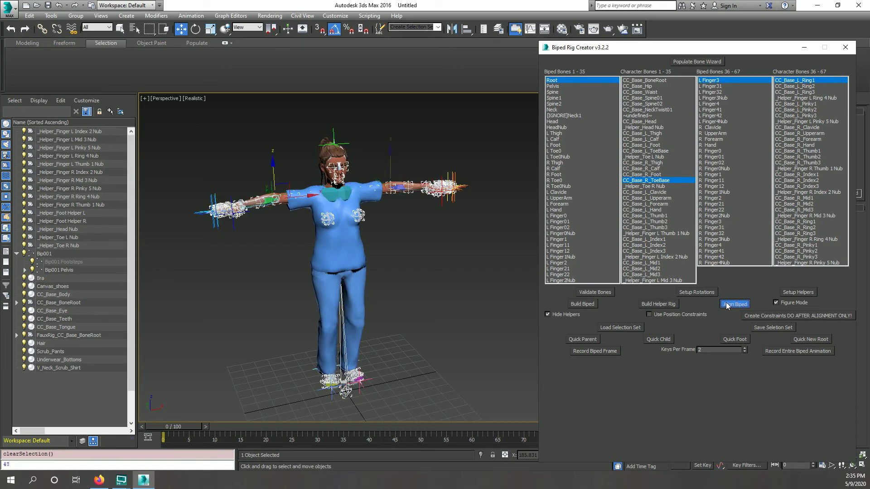
Examine how the aligned biped fits the right forearm, hand and clavicle in shaded and wireframe display.
scroll(224, 210, "up", 5)
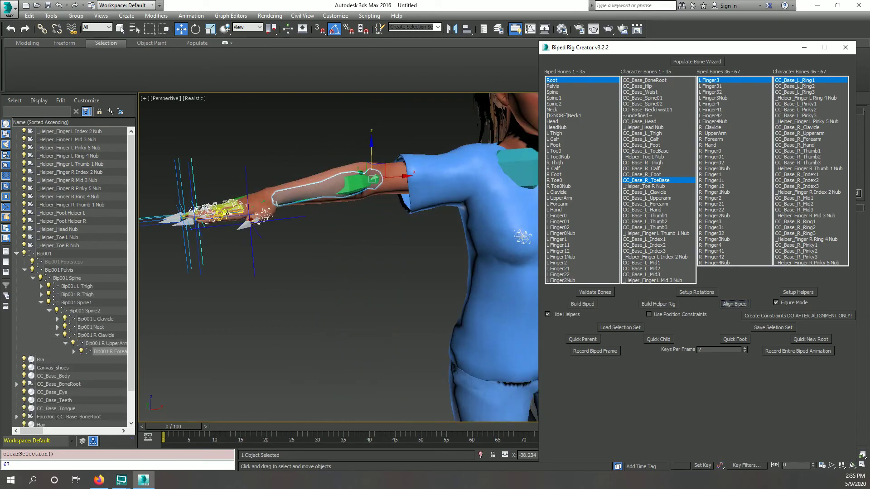
middle_click_drag(226, 213, 329, 282, "alt")
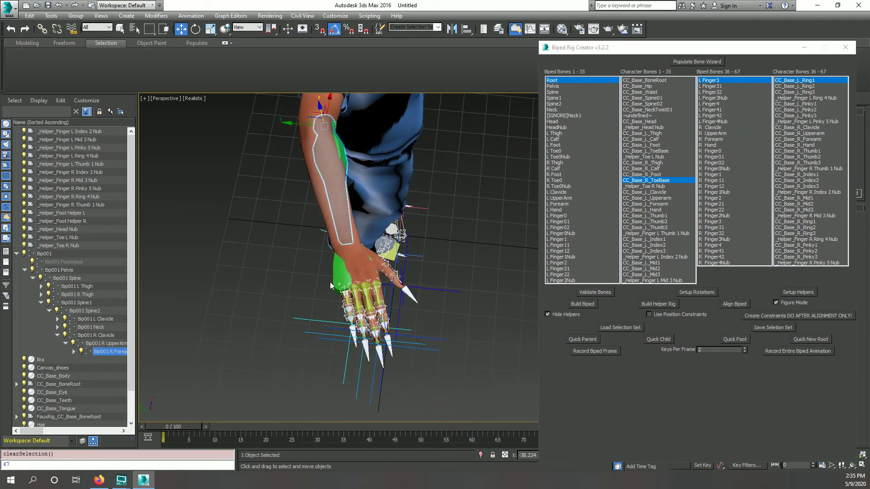
middle_click_drag(388, 202, 325, 259)
key("F4")
key("F3")
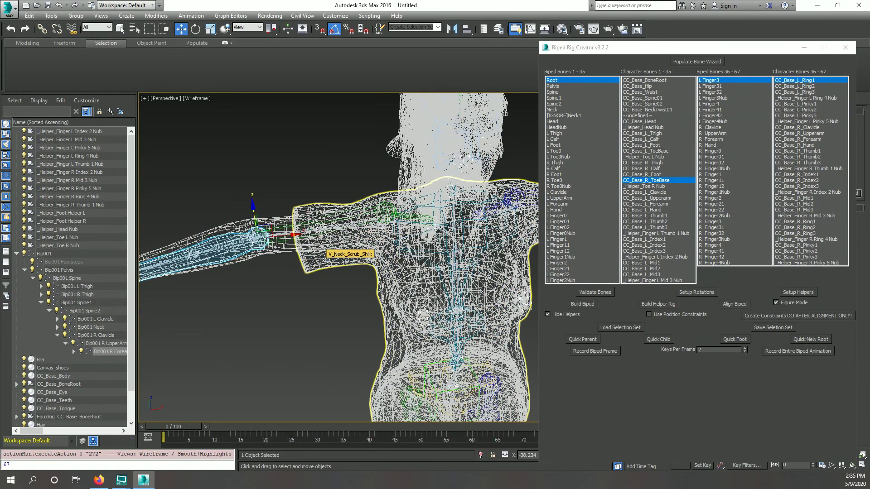
middle_click_drag(411, 275, 344, 296)
scroll(385, 254, "up", 6)
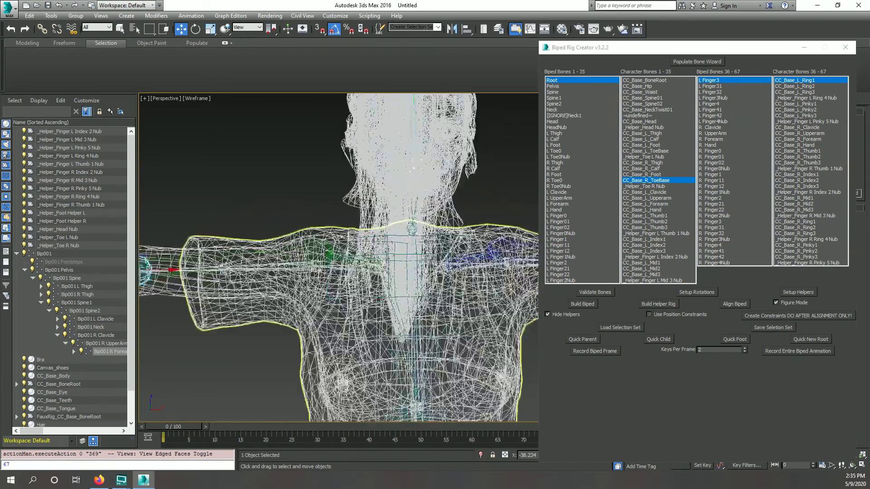
scroll(297, 252, "down", 3)
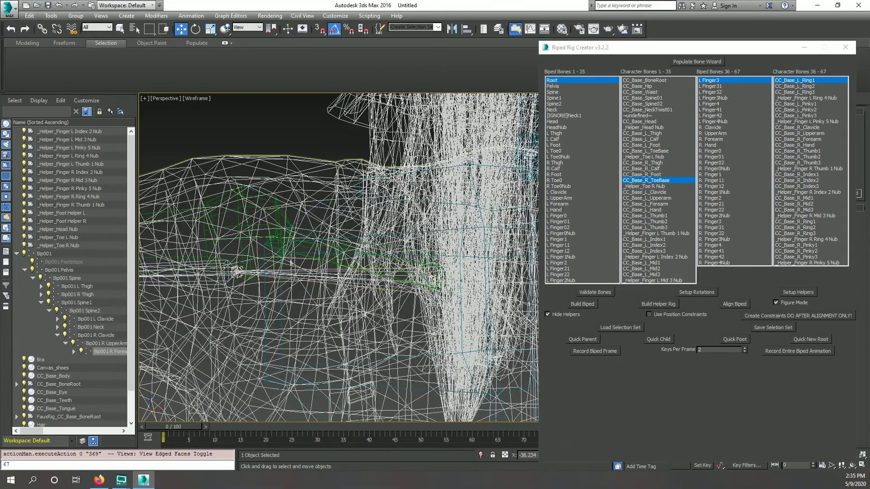
left_click(296, 251)
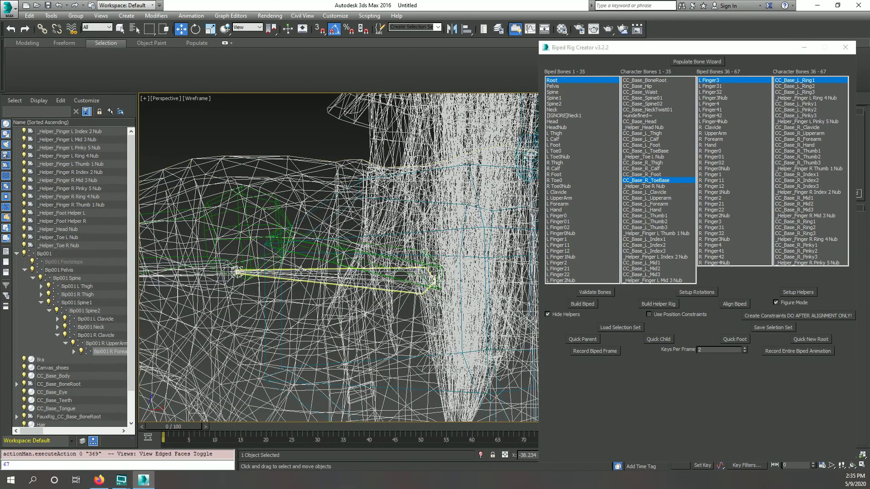
Turn off Figure Mode and examine the biped's fit at the torso and the right hand's fingers.
left_click(776, 304)
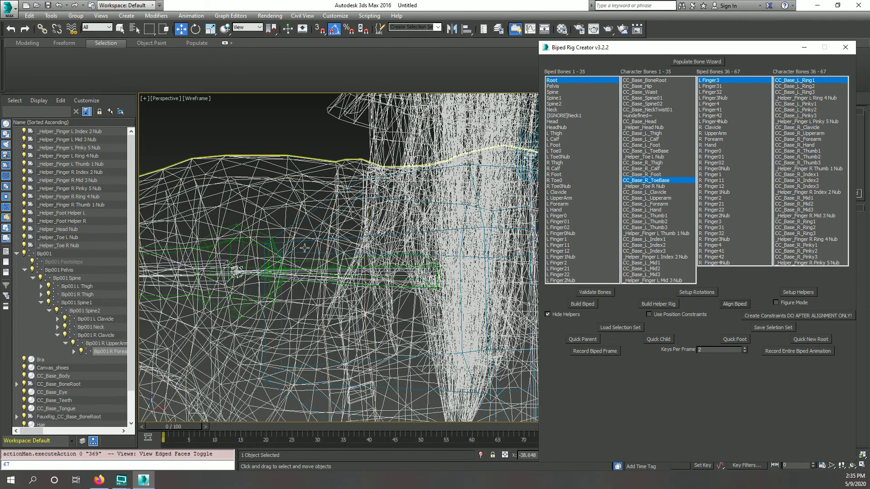
scroll(258, 149, "down", 10)
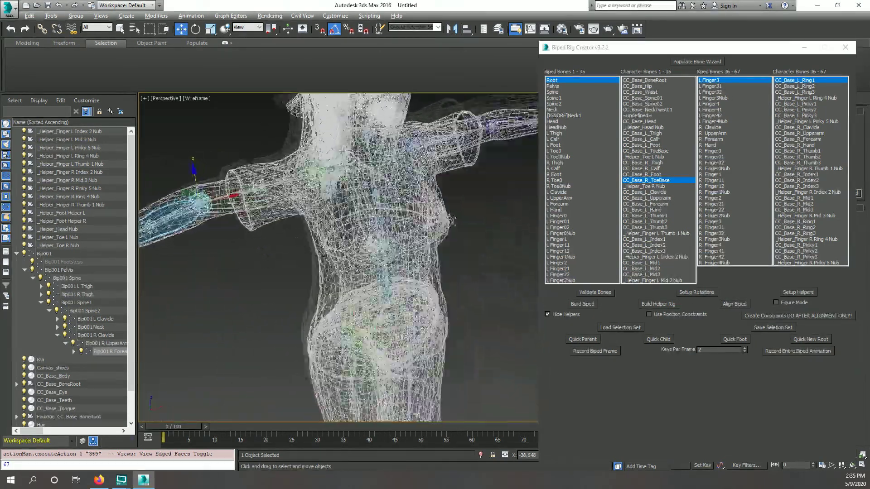
middle_click_drag(451, 222, 443, 311, "alt")
scroll(443, 311, "up", 5)
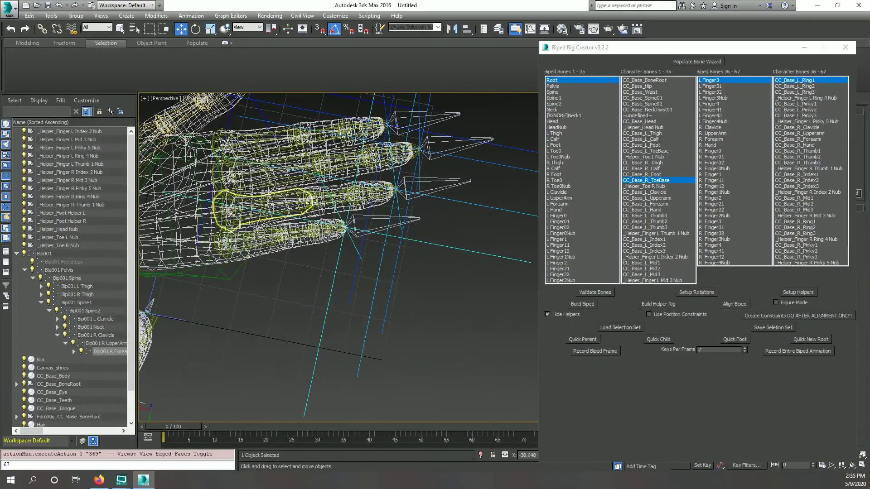
scroll(269, 204, "up", 1)
middle_click_drag(295, 258, 432, 319)
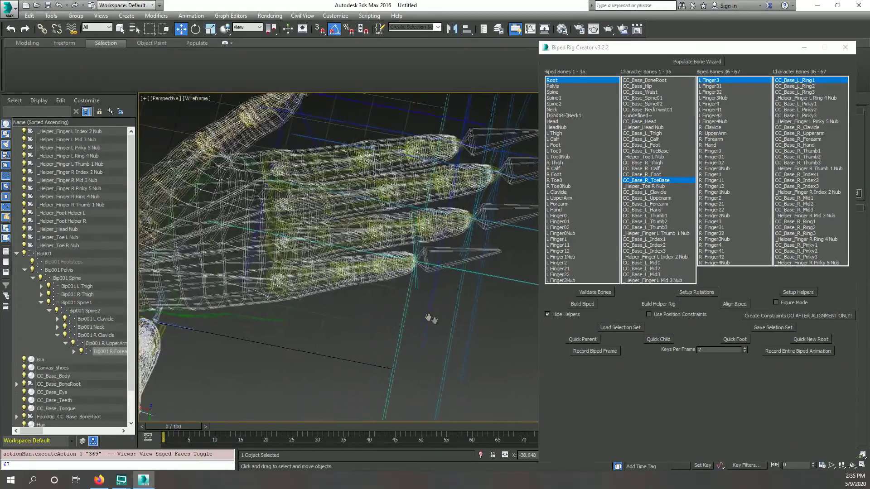
scroll(431, 319, "down", 5)
key("F3")
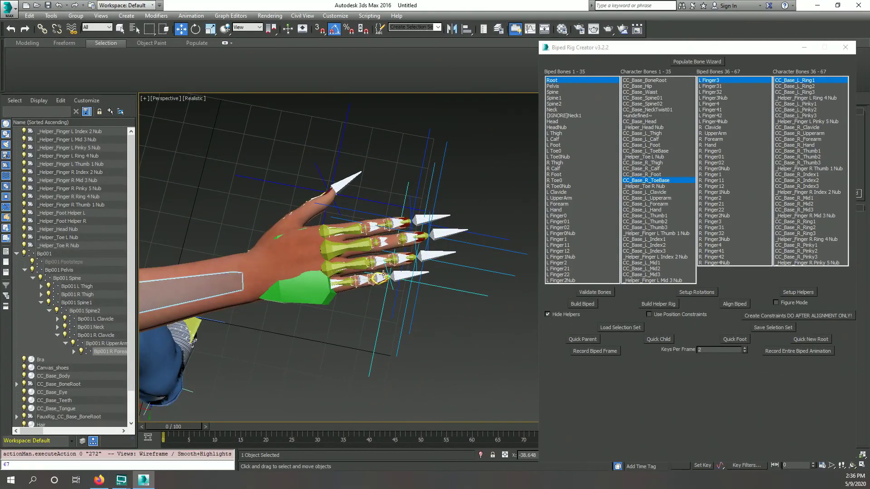
Inspect the right clavicle and shoulder of the biped against the character bones in wireframe.
scroll(383, 275, "up", 3)
middle_click_drag(384, 274, 273, 282, "alt")
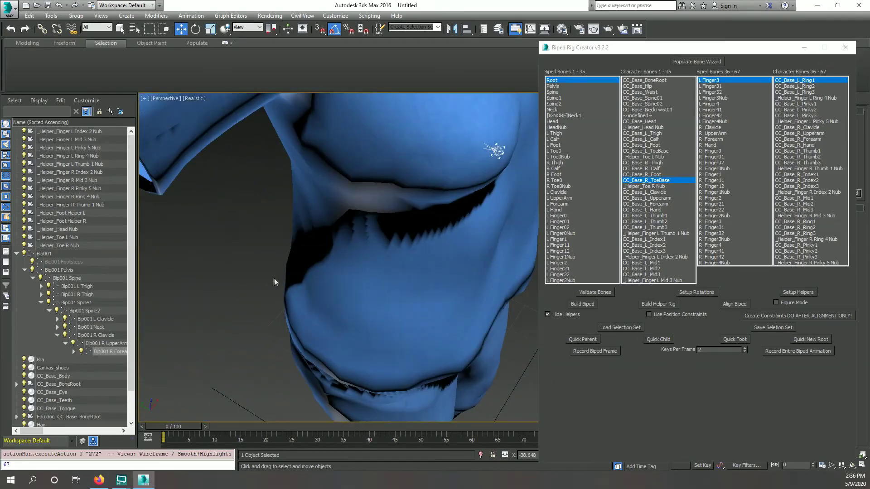
scroll(274, 282, "down", 10)
middle_click_drag(390, 300, 361, 282)
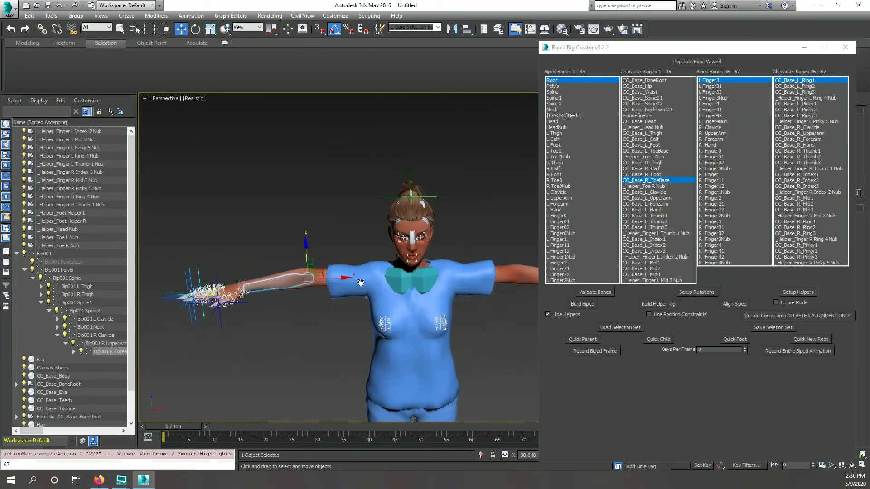
key("F3")
scroll(361, 283, "up", 8)
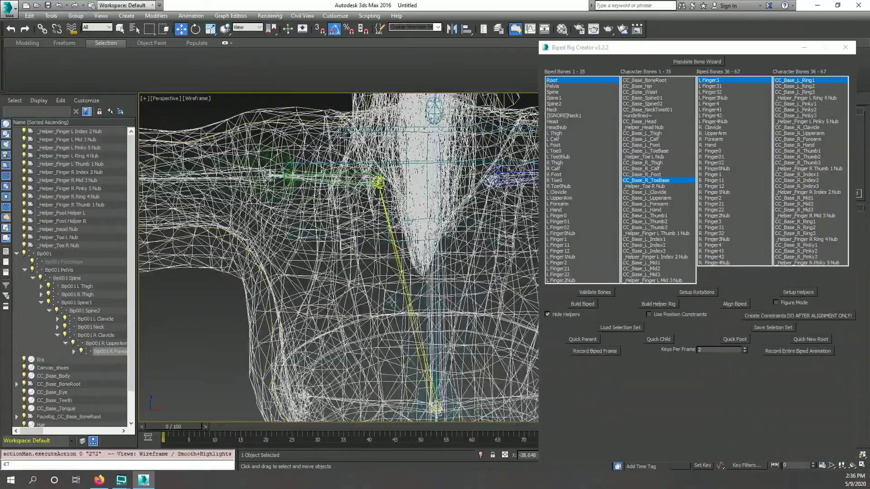
mouse_move(392, 303)
middle_mouse_down("alt")
mouse_move(426, 320)
mouse_move(399, 295)
middle_mouse_up("alt")
scroll(314, 189, "up", 3)
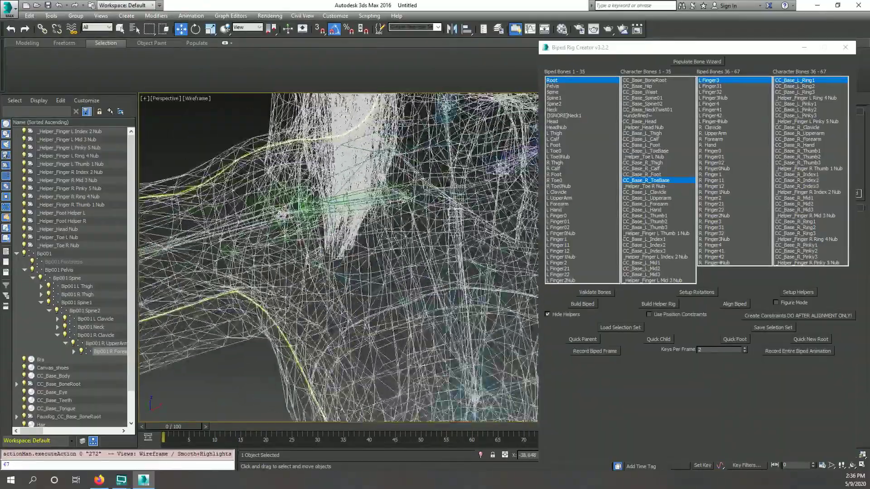
scroll(313, 190, "up", 3)
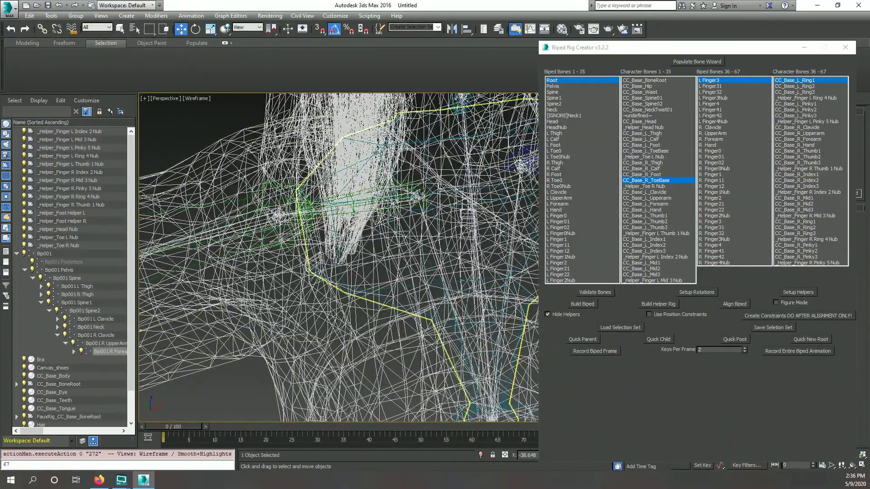
Realign the biped with Figure Mode turned on, and turn Figure Mode off.
left_click(776, 303)
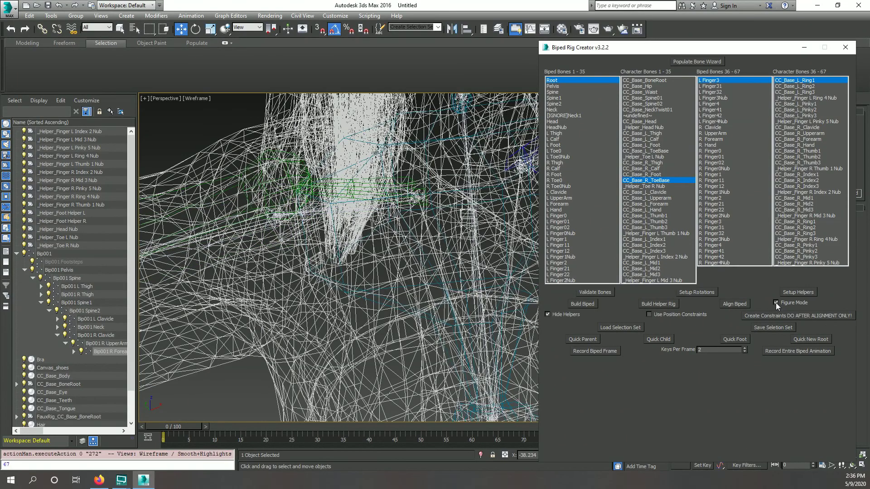
left_click(742, 304)
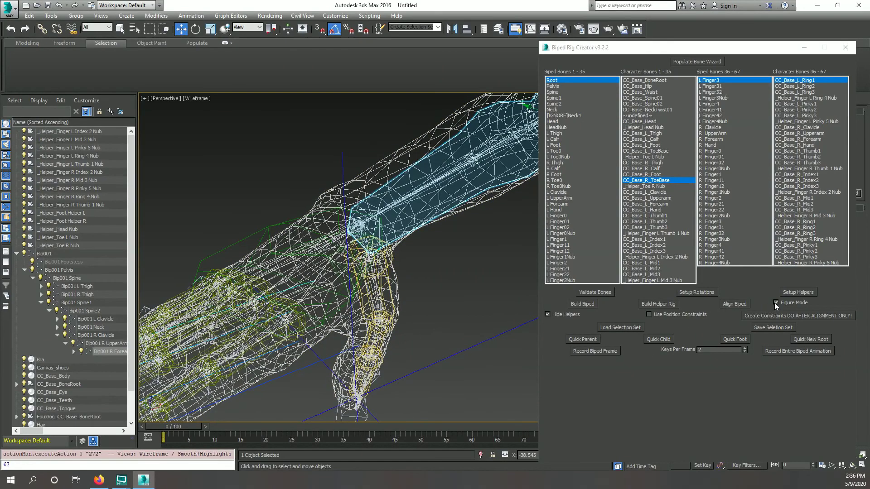
left_click(735, 304)
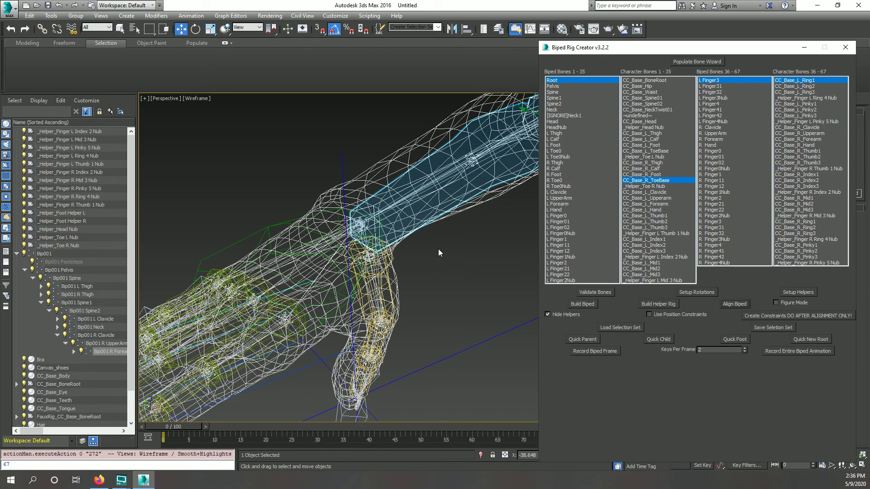
Examine the realigned biped at the right wrist, thumb and clavicle in wireframe.
scroll(436, 249, "down", 3)
middle_click_drag(392, 244, 388, 294, "alt")
scroll(387, 294, "up", 3)
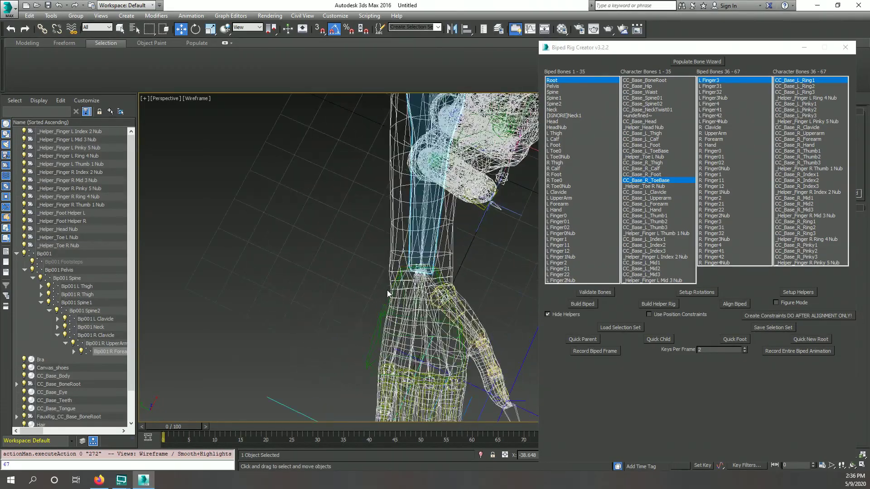
scroll(387, 293, "down", 1)
scroll(464, 246, "down", 3)
middle_click_drag(464, 246, 356, 236, "alt")
scroll(401, 228, "up", 5)
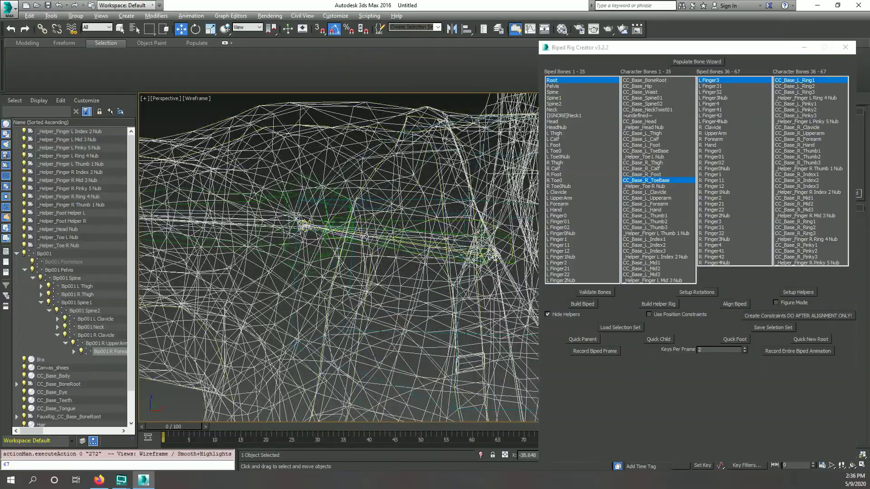
scroll(407, 217, "down", 3)
Examine the biped's fit along the hips and legs, and look over the whole figure in shaded display.
middle_click_drag(380, 283, 335, 167, "alt")
scroll(398, 293, "down", 3)
scroll(362, 226, "down", 3)
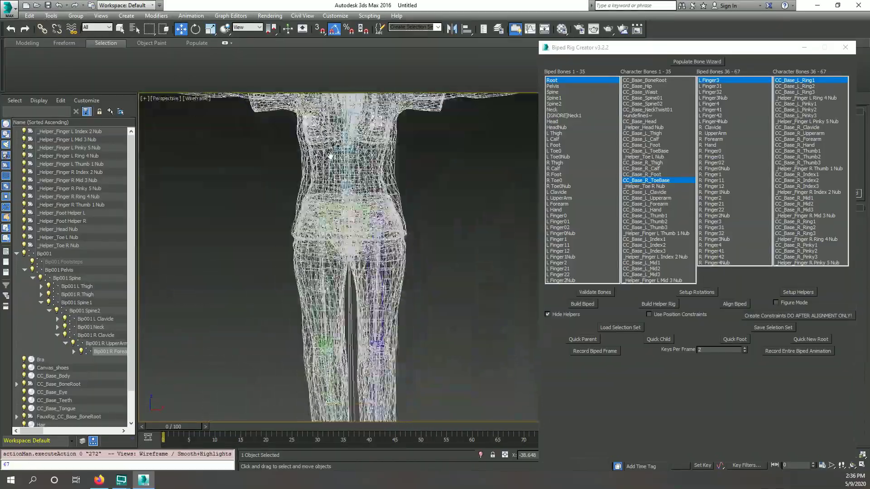
middle_click_drag(335, 245, 430, 222, "alt")
scroll(349, 217, "up", 4)
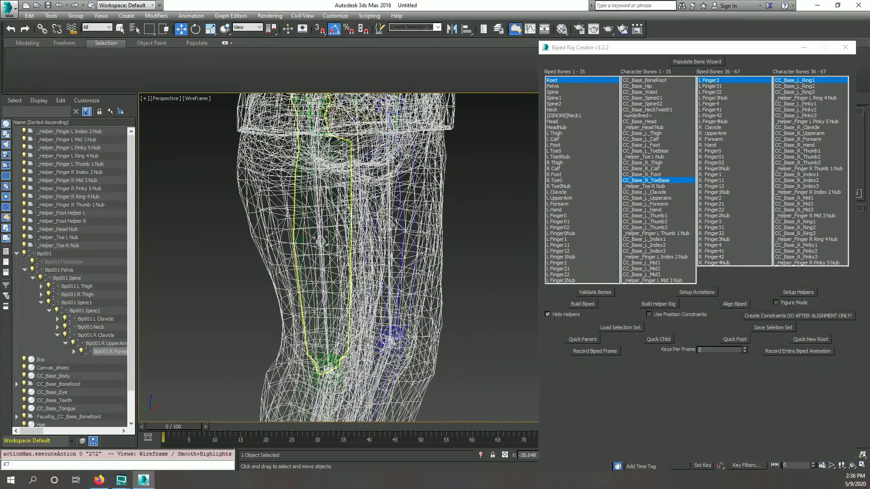
scroll(349, 217, "down", 4)
middle_click_drag(348, 217, 362, 317)
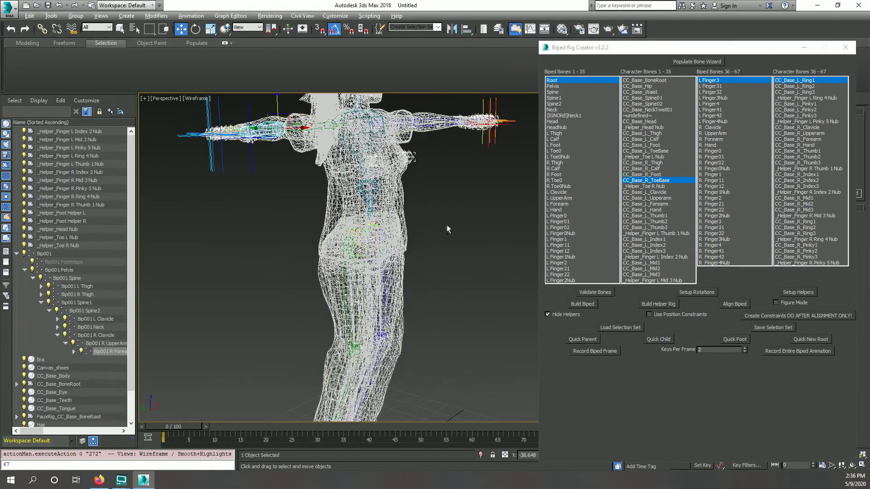
middle_click_drag(447, 229, 368, 268, "alt")
key("F3")
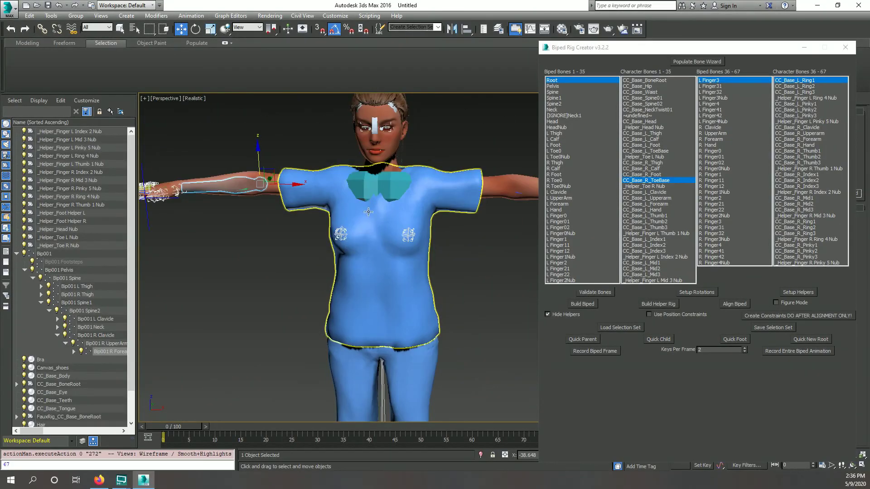
scroll(304, 274, "down", 3)
middle_click_drag(304, 274, 328, 235, "alt")
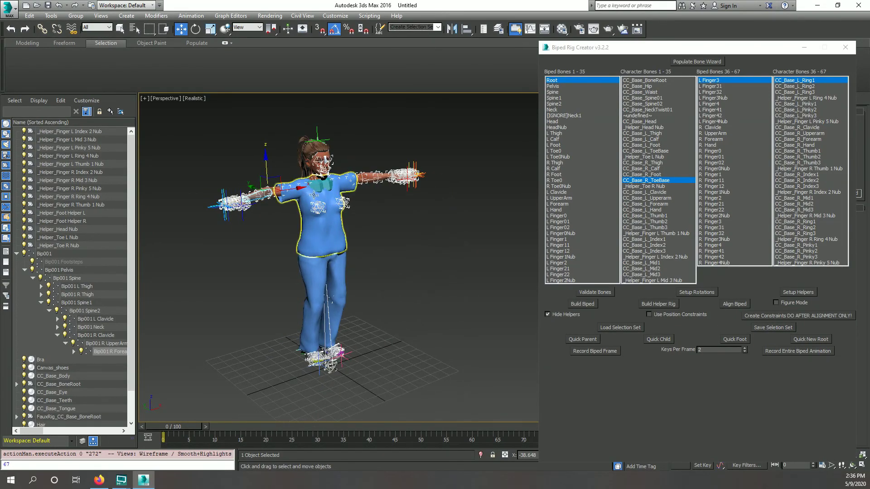
Check the biped's feet in wireframe and select the right toe bone, Bip001 R Toe0.
scroll(281, 187, "up", 4)
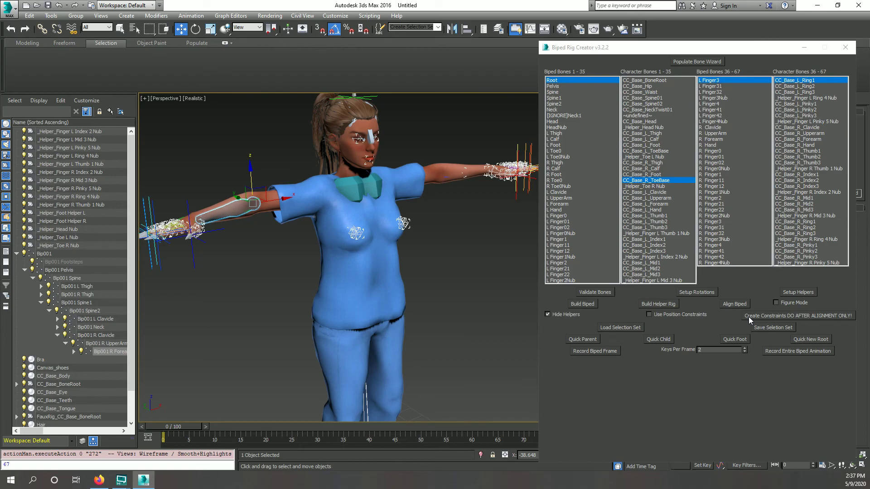
middle_click_drag(470, 337, 413, 319)
key("F3")
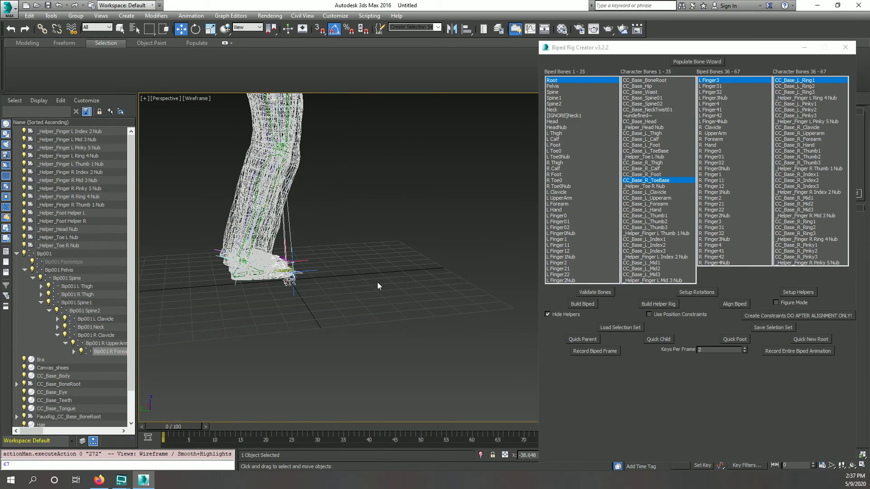
mouse_move(374, 273)
middle_mouse_down("alt")
mouse_move(349, 296)
mouse_move(363, 229)
mouse_move(379, 256)
mouse_move(375, 189)
mouse_move(362, 223)
middle_mouse_up("alt")
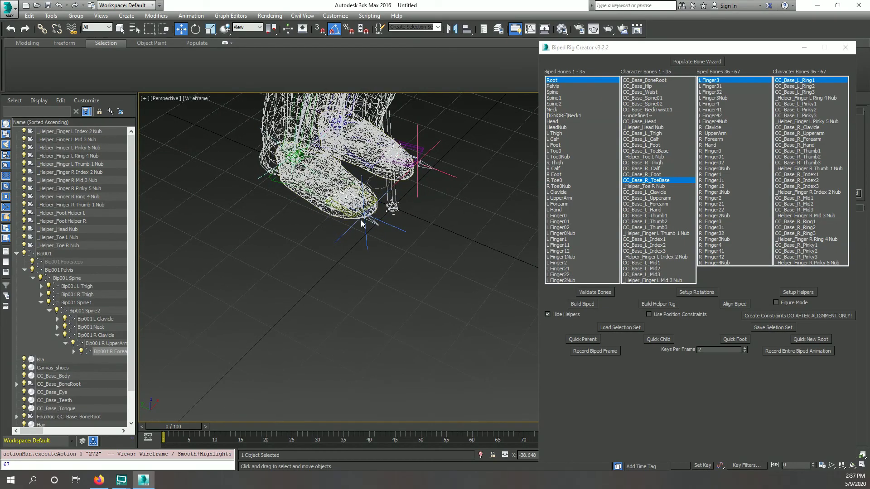
left_click(351, 216)
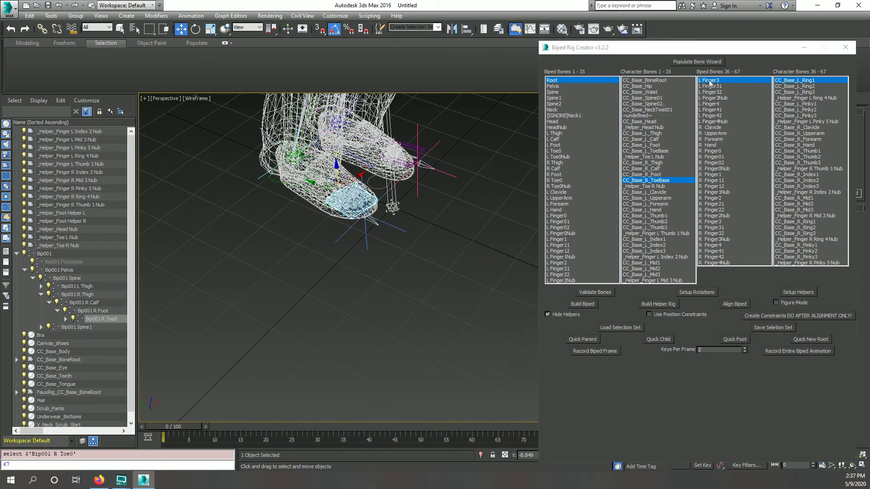
Rotate the right toe bone, Bip001 R Toe0, by 10 degrees about its local Y axis to fit the foot.
left_click_drag(737, 49, 618, 44)
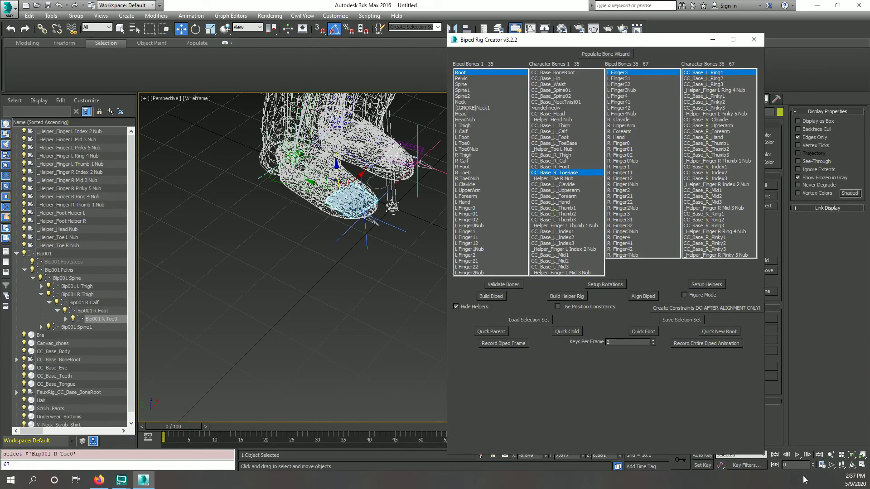
left_click(849, 456)
middle_click_drag(430, 298, 315, 339, "alt")
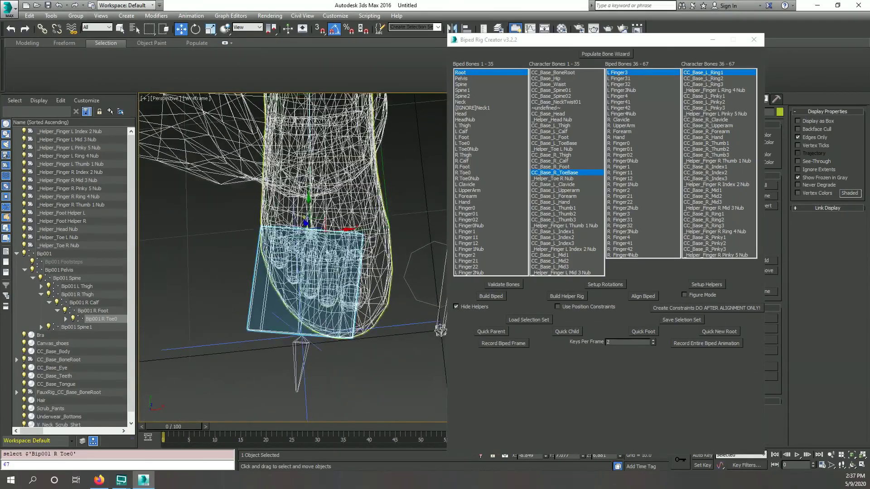
left_click(195, 29)
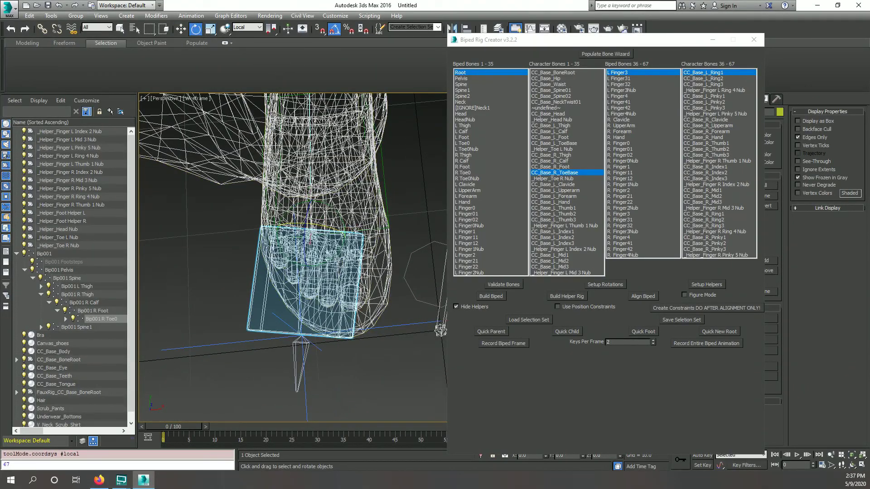
left_click_drag(316, 265, 333, 263)
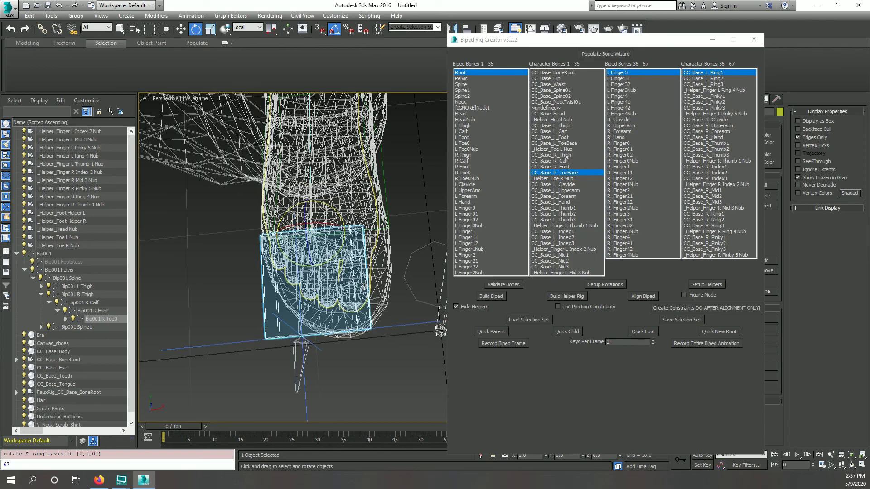
Rotate the left toe bone, Bip001 L Toe0, by -10 degrees about its local Y axis.
middle_click_drag(361, 287, 255, 299)
middle_click_drag(339, 298, 410, 318, "alt")
left_click(399, 308)
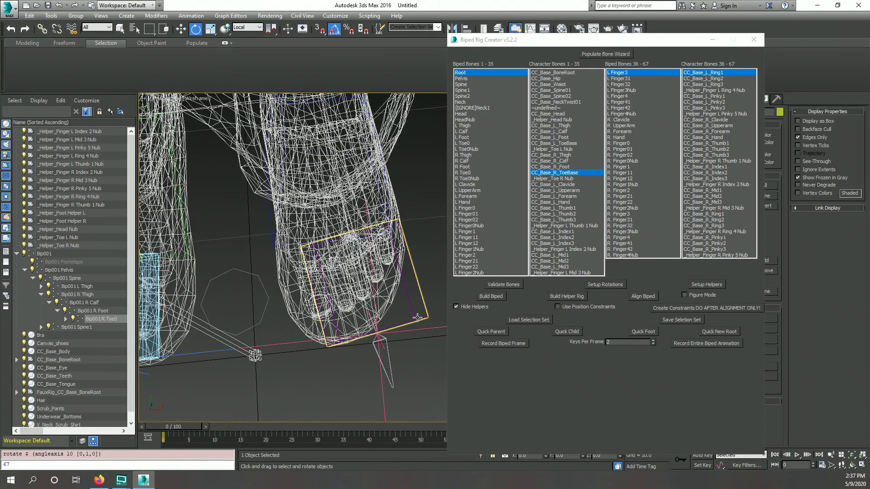
left_click_drag(399, 307, 385, 290)
Return the viewport to shaded display, clear the selection and create the constraints between the aligned biped and the character.
scroll(370, 268, "down", 6)
middle_click_drag(371, 267, 362, 199, "alt")
middle_click_drag(349, 293, 381, 389, "alt")
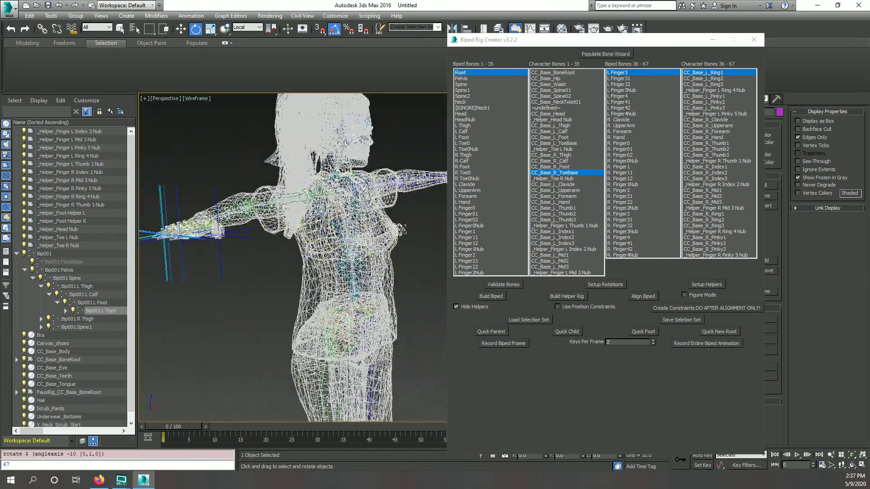
middle_click_drag(348, 261, 303, 285)
mouse_move(344, 345)
middle_mouse_down()
mouse_move(391, 313)
mouse_move(383, 256)
middle_mouse_up()
key("F3")
left_click(383, 259)
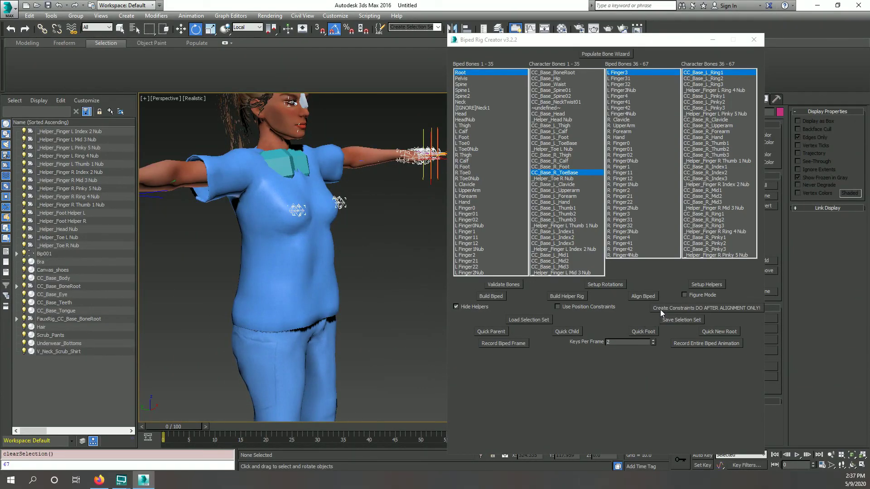
left_click(685, 307)
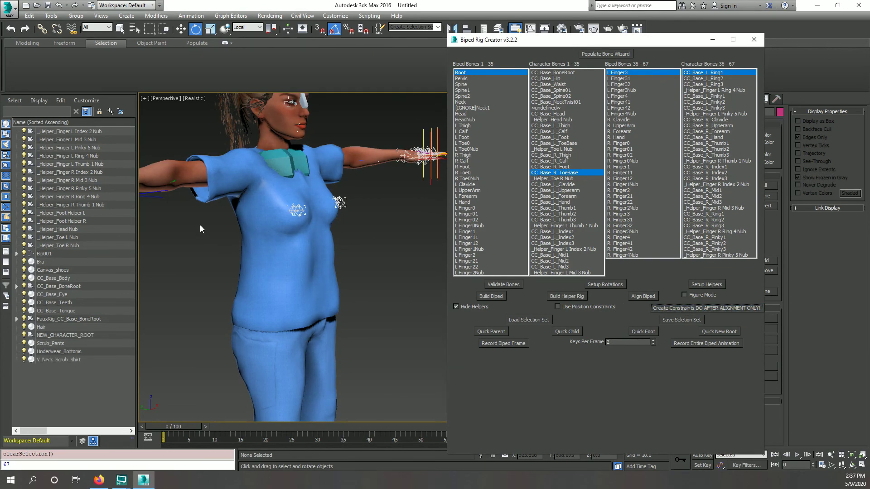
Test the constraints by rotating the upper spine bone, Bip001 Spine2, and undo the rotation.
middle_click_drag(202, 228, 227, 260, "alt")
left_click(281, 209)
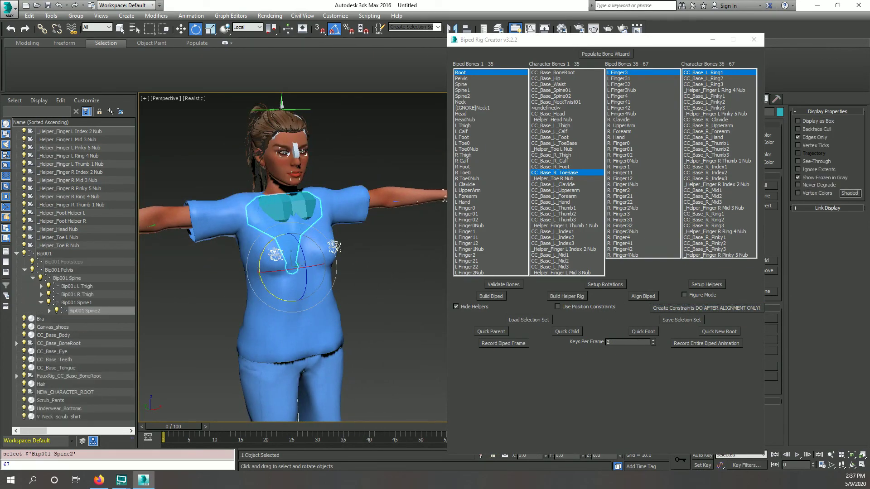
left_click_drag(294, 265, 318, 263)
key("ctrl+z")
key("ctrl+z")
key("ctrl+z")
key("ctrl+z")
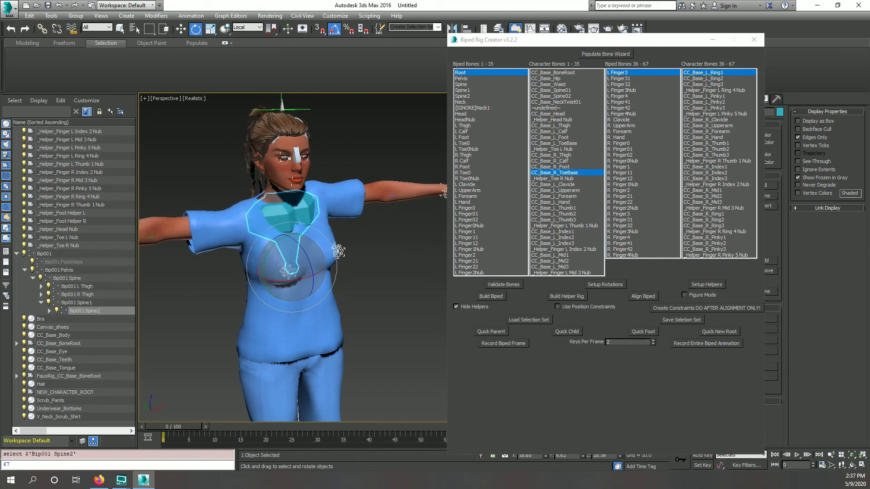
Test the constrained head by rotating Bip001 Head, and undo the rotation.
left_click(291, 169)
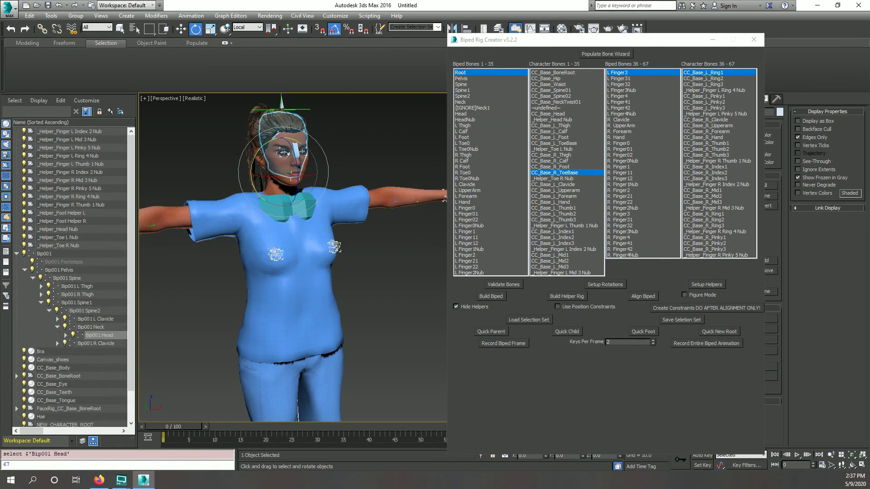
left_click_drag(294, 148, 272, 163)
key("ctrl+z")
Test the constrained right foot by rotating Bip001 R Foot, undo the rotation and clear the selection.
middle_click_drag(227, 295, 229, 117)
middle_click_drag(280, 372, 302, 304)
scroll(302, 304, "up", 6)
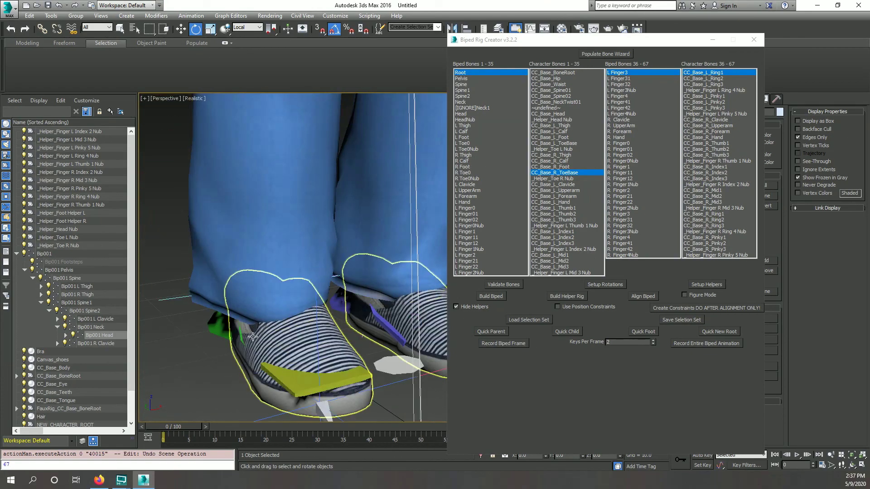
left_click(216, 331)
scroll(216, 331, "down", 5)
middle_click_drag(216, 331, 249, 307, "alt")
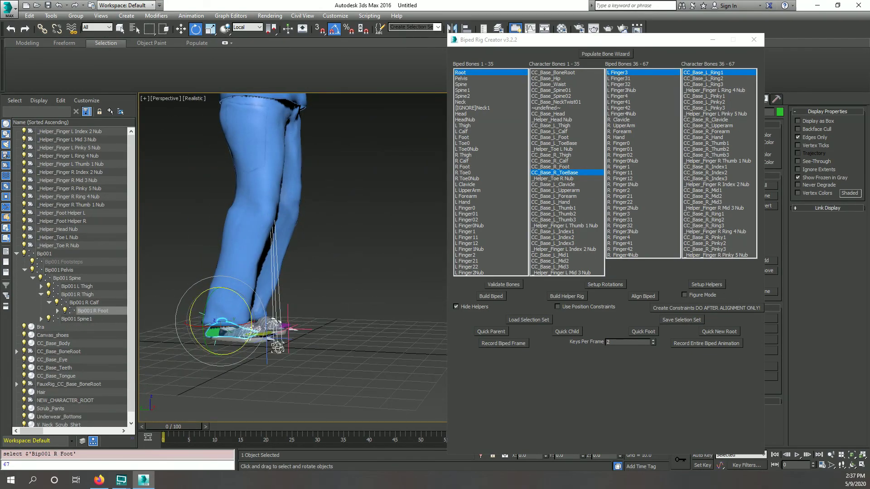
left_click_drag(248, 306, 238, 290)
key("ctrl+z")
left_click(321, 274)
Look over the whole constrained figure from the front and close the Biped Rig Creator window.
scroll(320, 273, "down", 5)
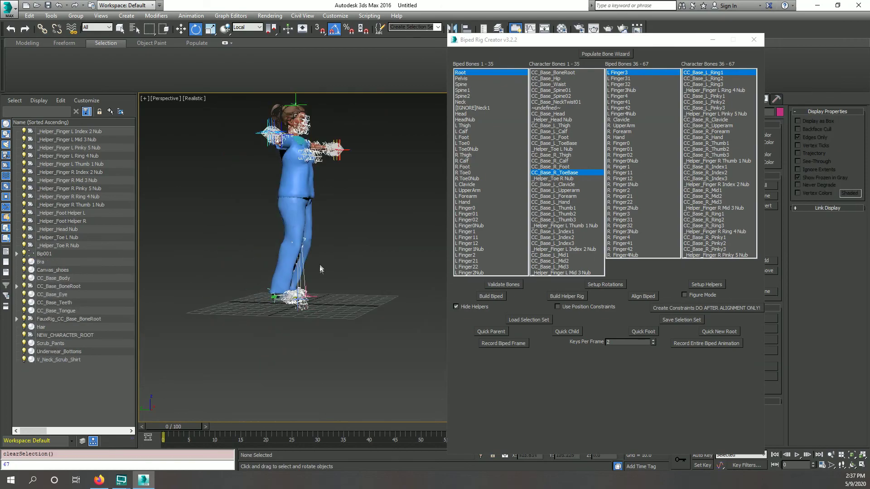
middle_click_drag(321, 270, 339, 320)
middle_click_drag(360, 280, 311, 295, "alt")
scroll(360, 237, "up", 3)
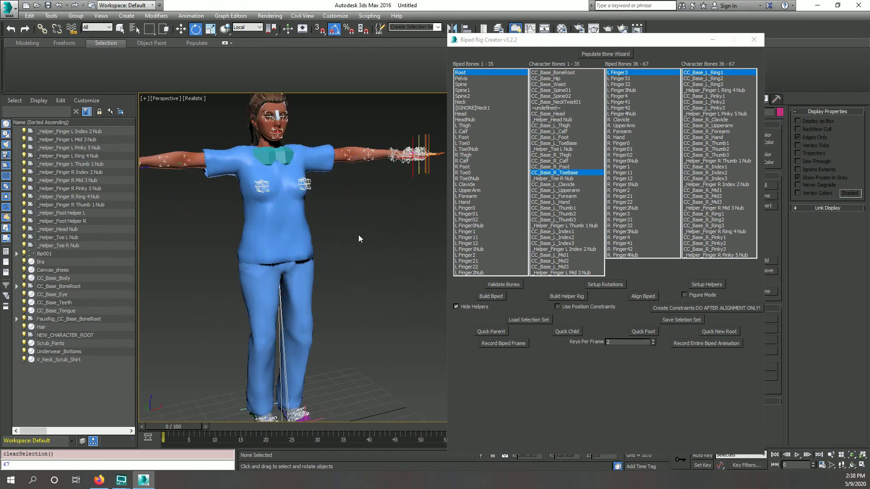
scroll(359, 237, "down", 1)
scroll(353, 236, "up", 2)
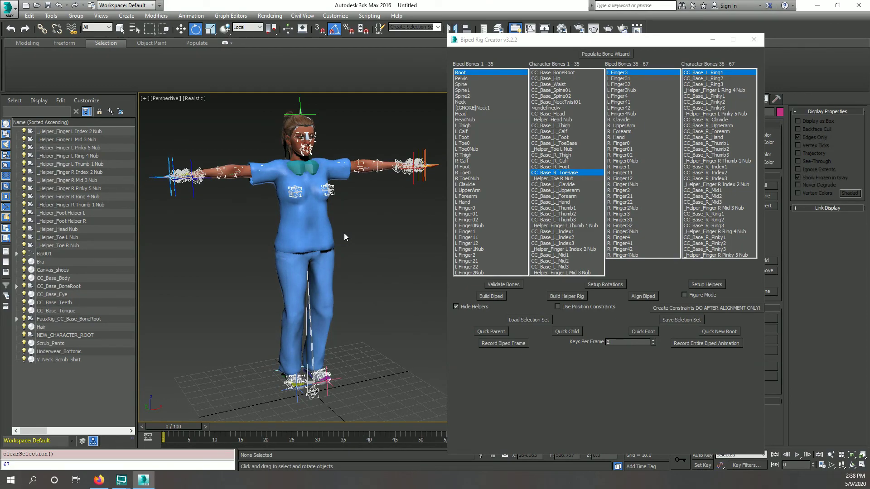
left_click(753, 40)
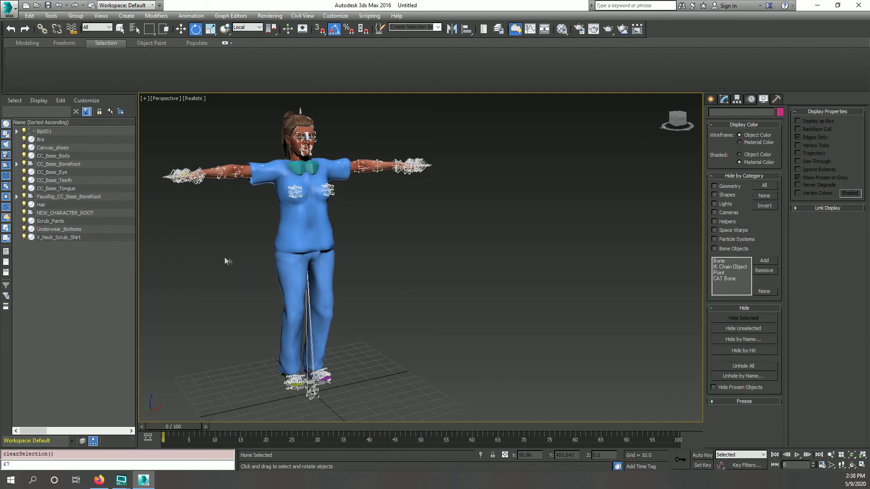
middle_click_drag(225, 257, 241, 240)
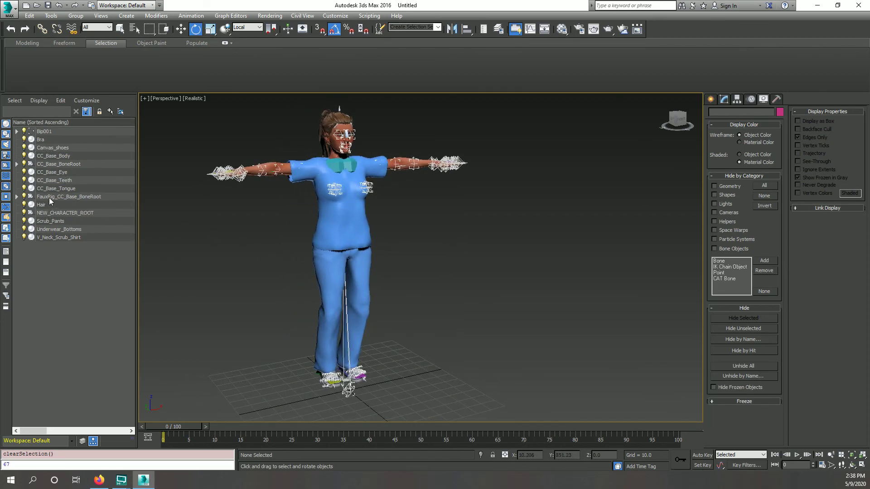
Inspect the CC_Base_BoneRoot hierarchy in the scene list and clear the selection.
left_click(39, 165)
left_click(16, 165)
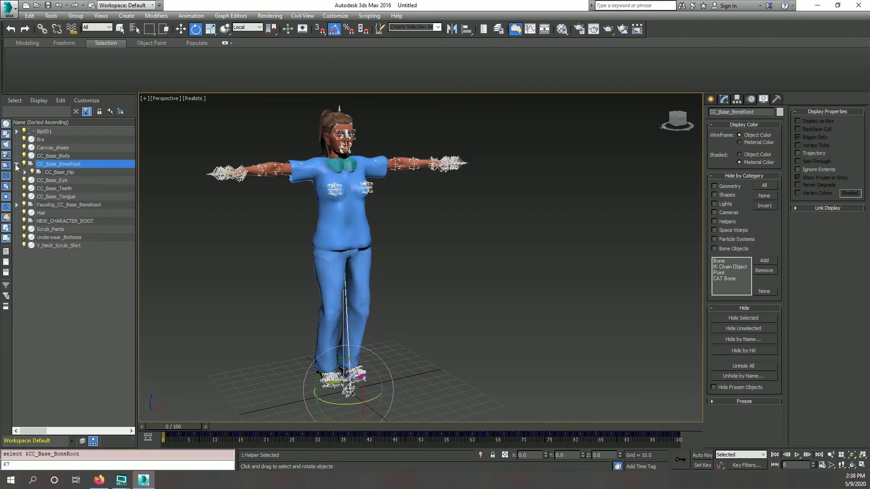
left_click(16, 165)
double_click(39, 166)
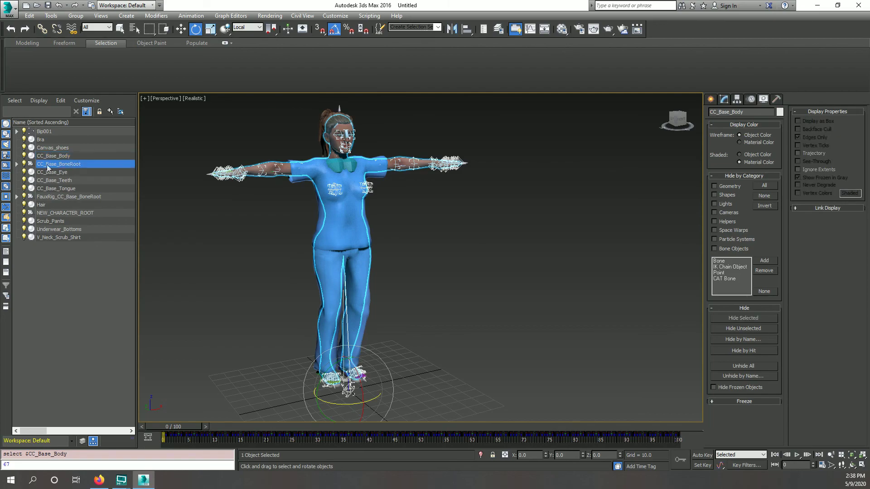
left_click(62, 276)
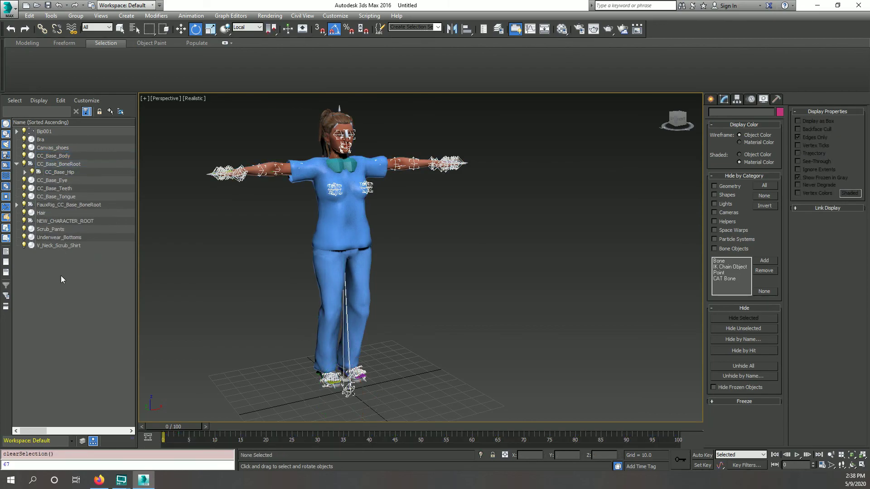
Test the NEW_CHARACTER_ROOT helper by rotating it, and undo the rotation.
left_click(50, 220)
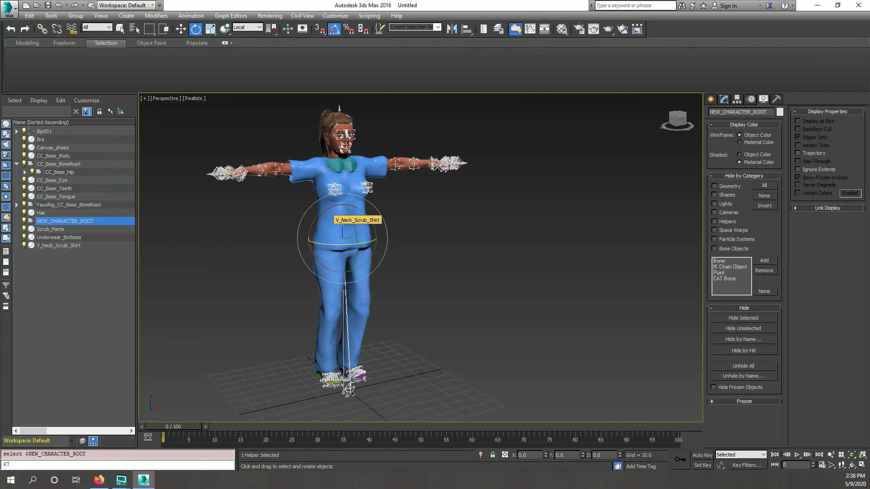
left_click_drag(333, 208, 353, 214)
left_click(99, 207)
key("ctrl+z")
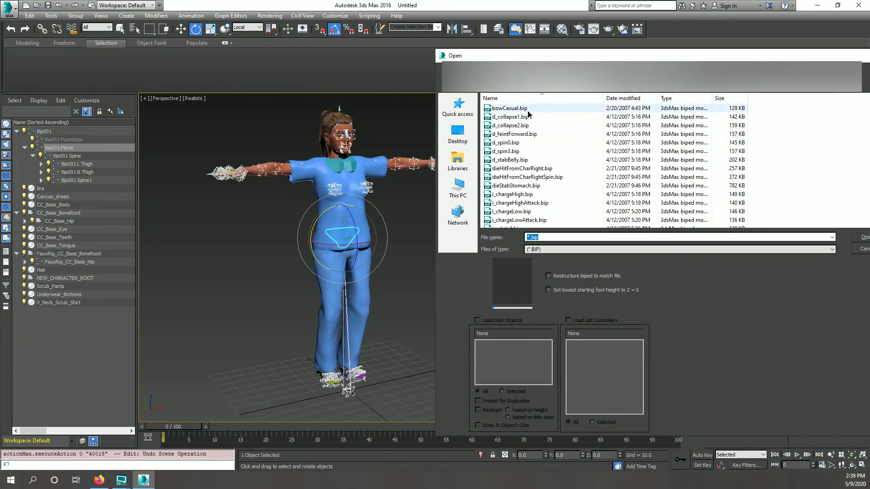
Load the bowCasual.bip motion file onto the biped.
left_click(529, 109)
left_click(493, 308)
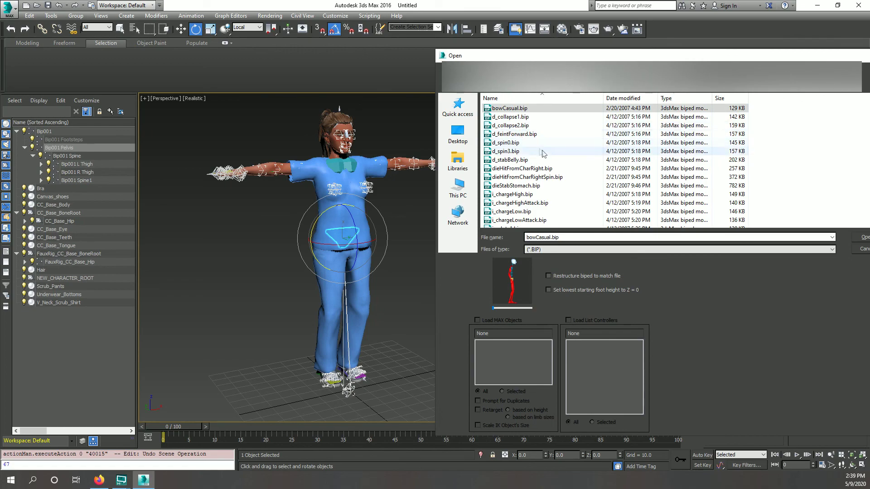
left_click(864, 238)
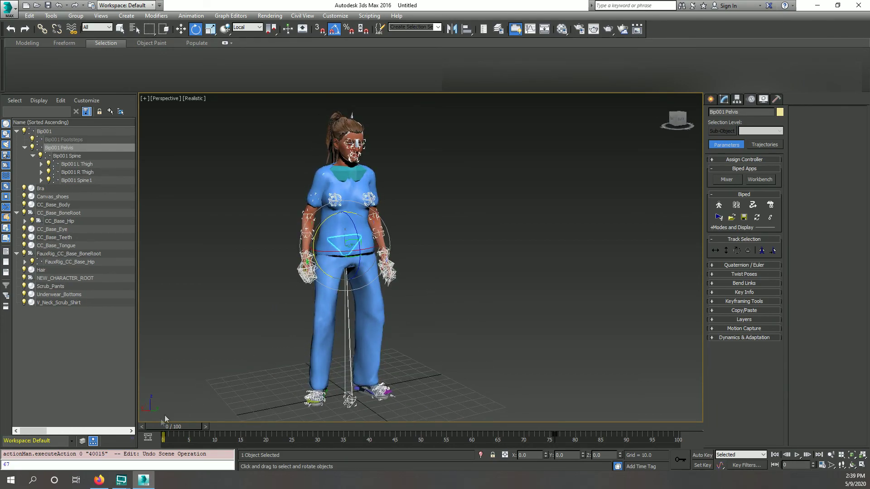
Scrub the loaded biped motion through to frame 100 and return to frame 0.
left_click_drag(166, 426, 625, 413)
key("e")
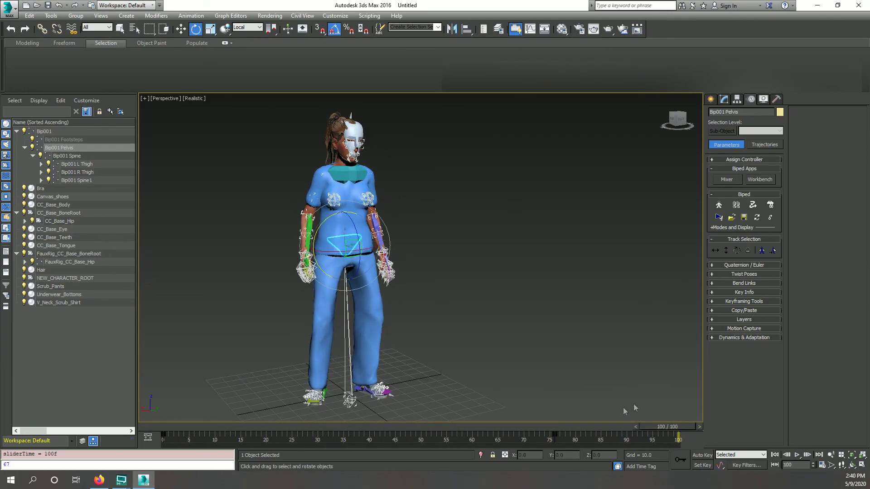
left_click_drag(572, 435, 138, 436)
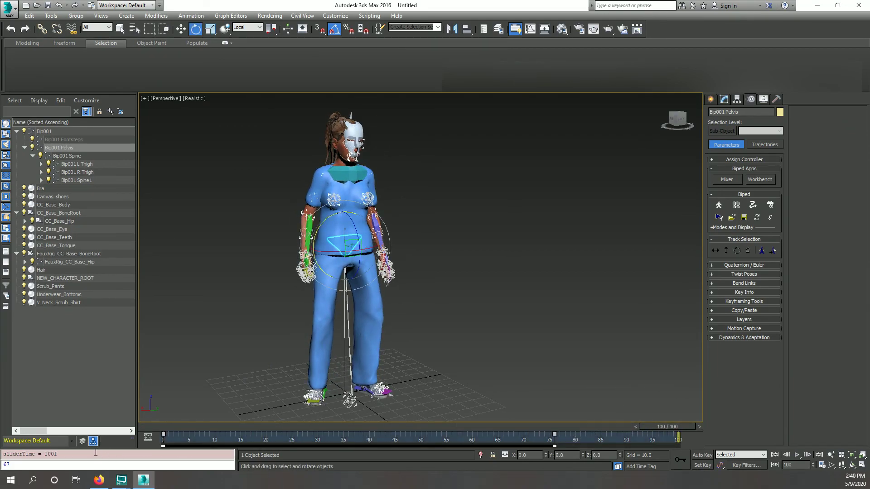
left_click(774, 454)
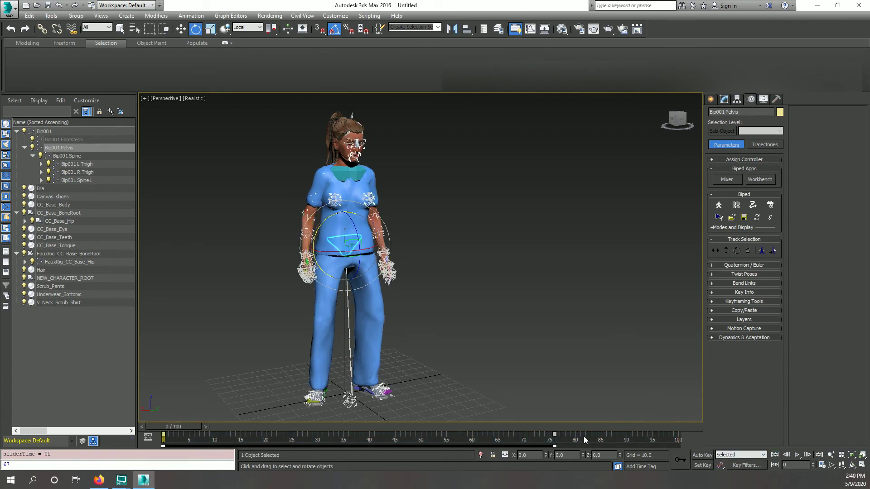
left_click(584, 438)
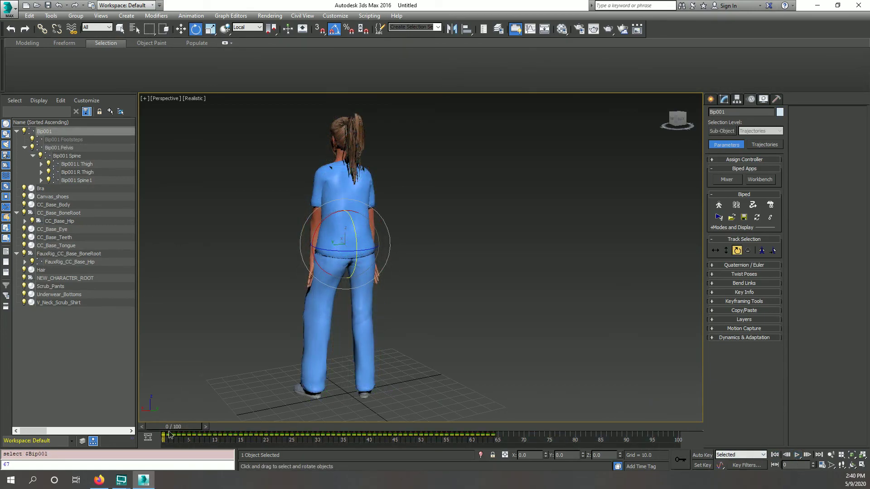
Scrub through the Bip001 animation while viewing the character from the front, and return to frame 0.
left_click_drag(168, 440, 220, 426)
middle_click_drag(168, 396, 349, 369, "alt")
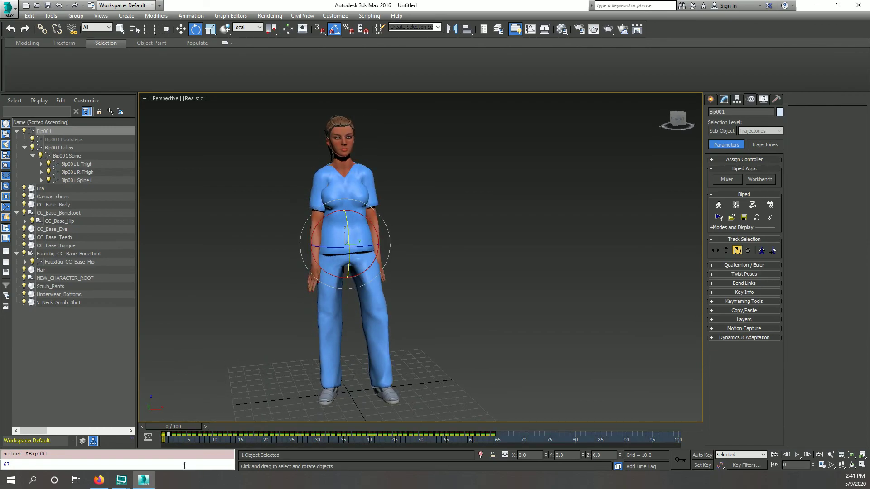
left_click_drag(173, 432, 657, 382)
left_click_drag(571, 391, 158, 384)
key("e")
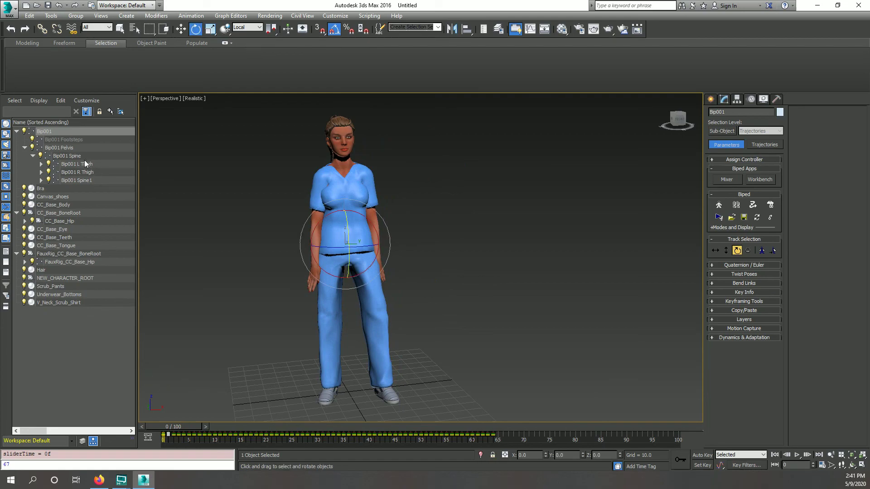
Clear the selection, play the character's animation in the viewport, stop it and return to the first frame.
left_click(84, 164)
left_click(254, 171)
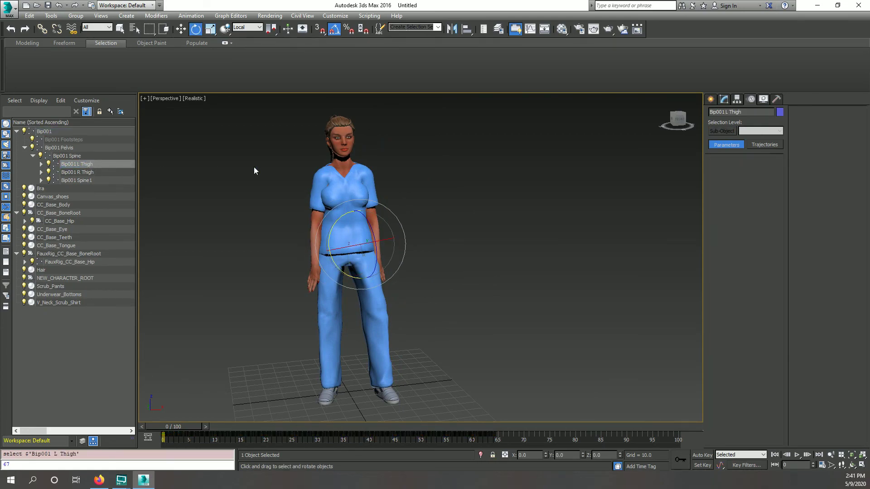
left_click(798, 455)
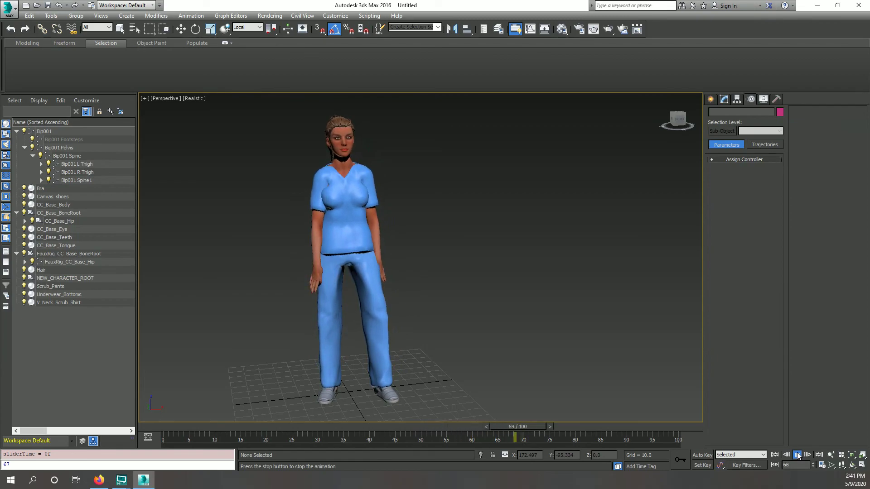
left_click(798, 456)
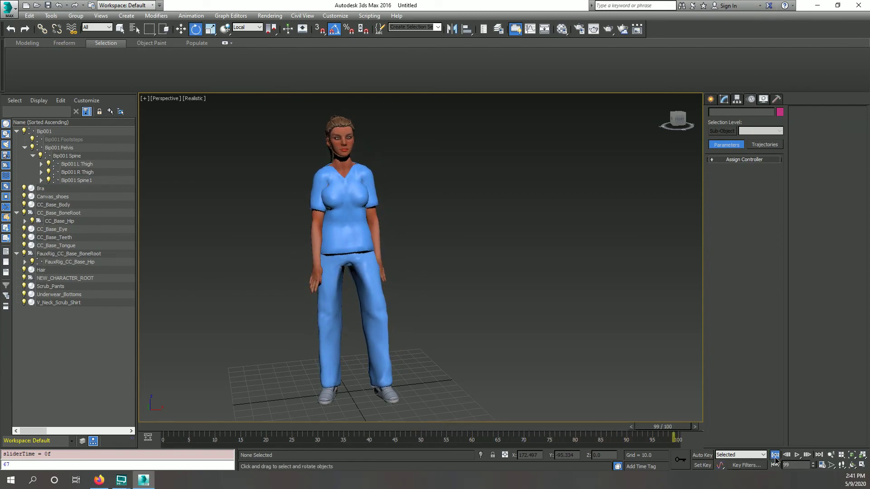
left_click(774, 456)
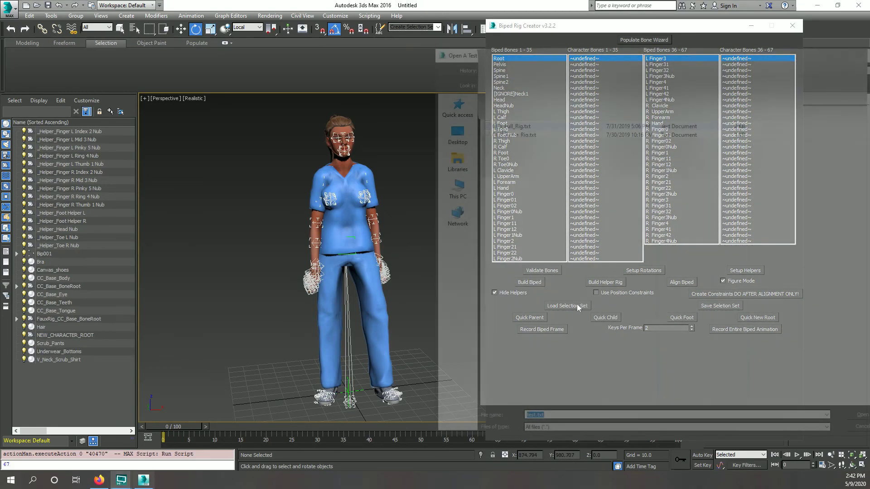
Load the CC3_Full_Rig.txt selection set to fill in the character bone assignments.
left_click(550, 306)
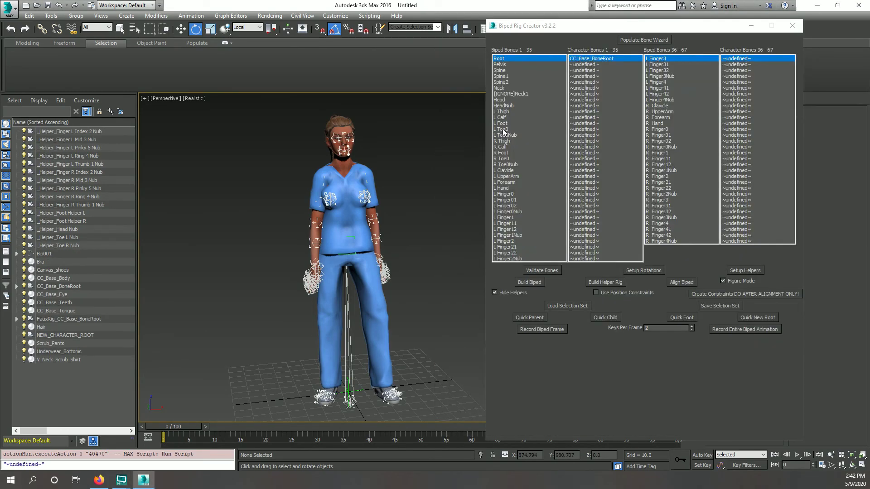
left_click(451, 273)
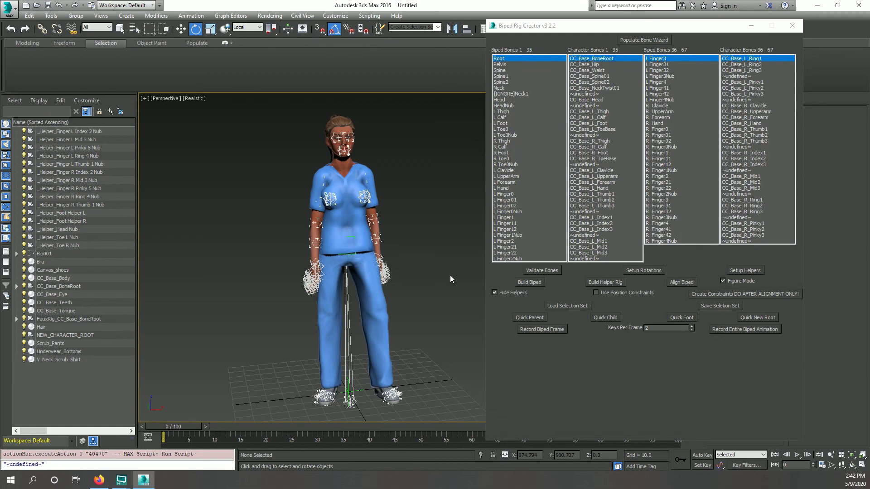
Set up the helpers for the undefined finger, toe and head nub bones and validate the bone assignments.
left_click(742, 270)
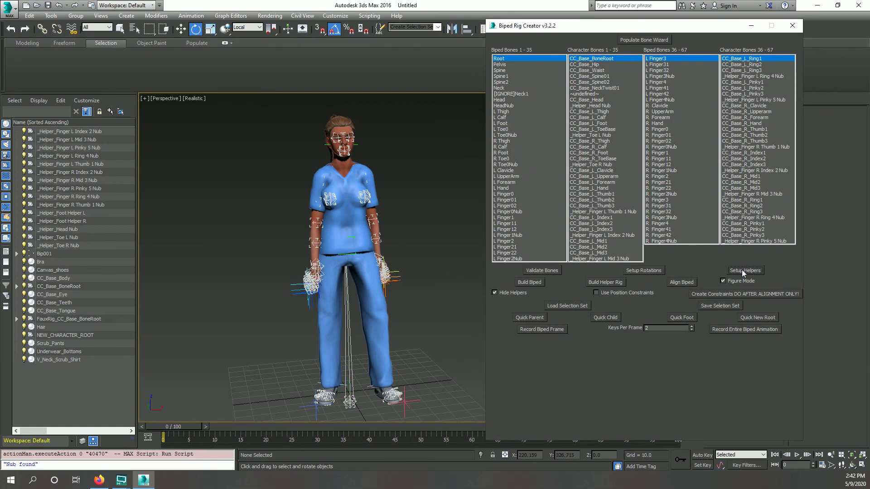
left_click(532, 271)
left_click(471, 274)
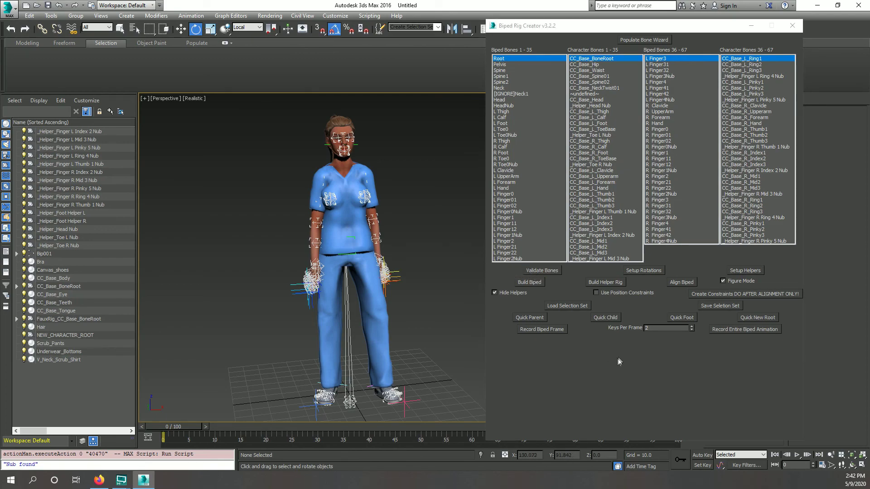
Save the current bone assignments as a selection set named TestChar_TempChar.txt.
left_click(705, 307)
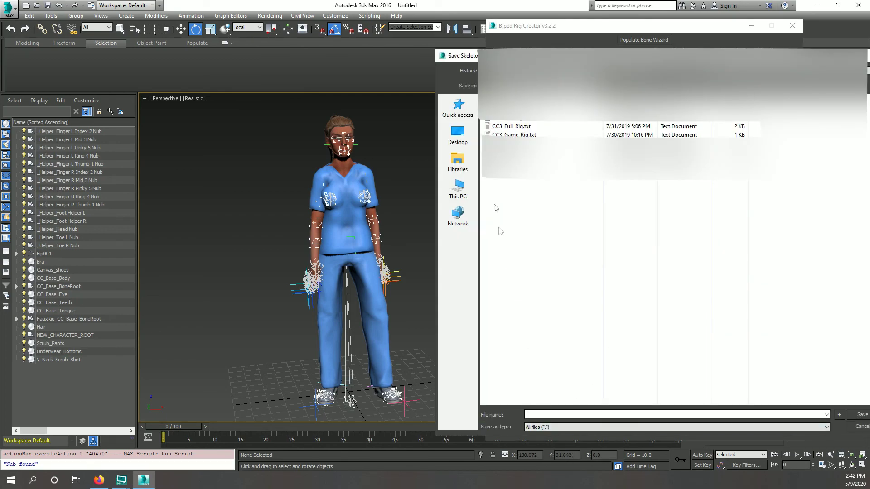
double_click(553, 415)
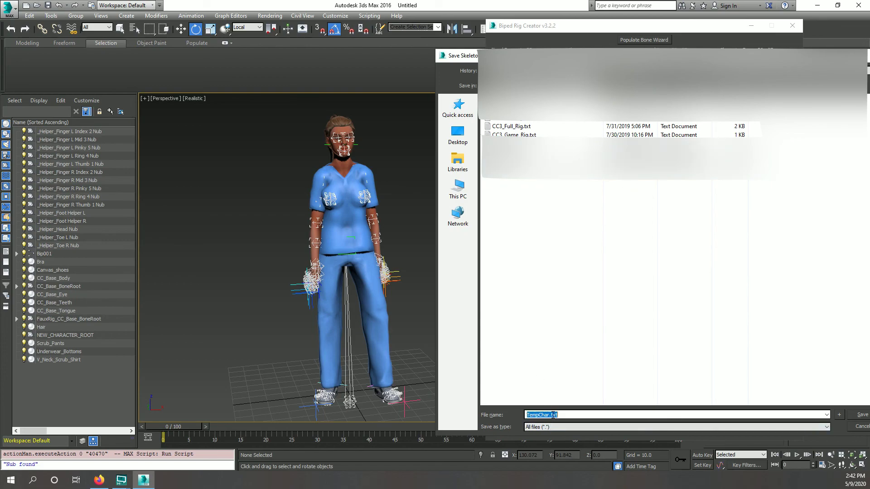
left_click(608, 338)
type("TestChar_")
key("Return")
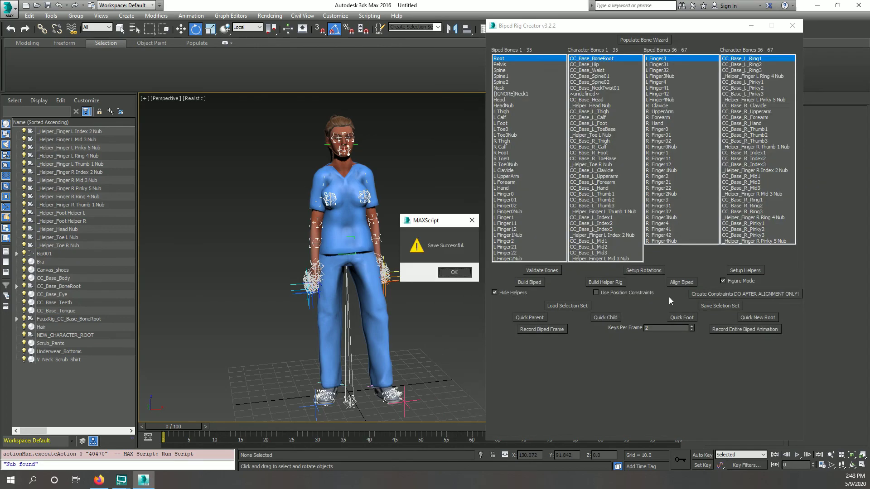
key("Return")
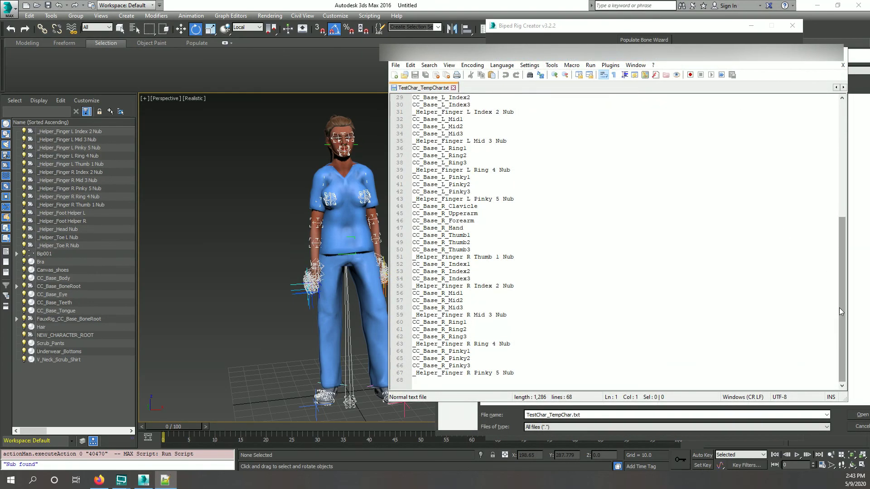